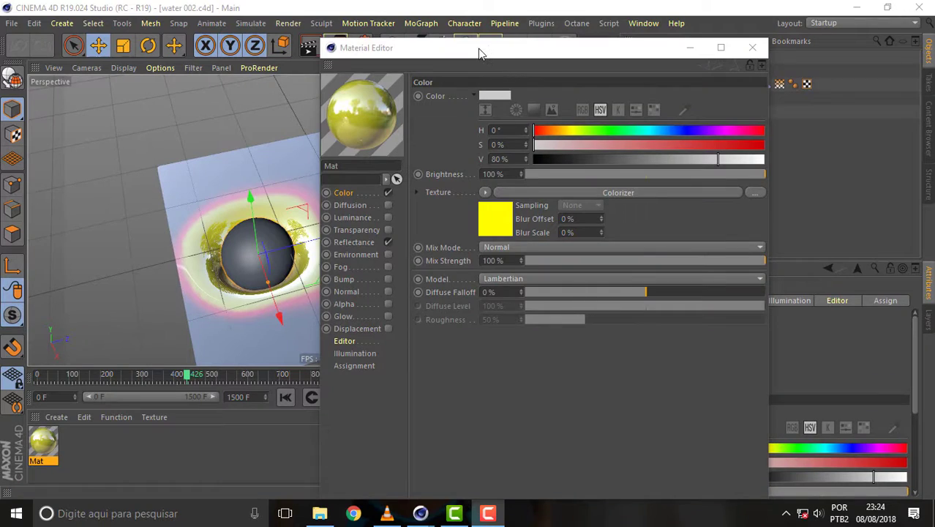
Bring up water 002.c4d in Cinema 4D with the Material Editor showing the Mat material.
mouse_move(484, 46)
left_mouse_down()
mouse_move(619, 46)
mouse_move(510, 98)
mouse_move(527, 109)
left_mouse_up()
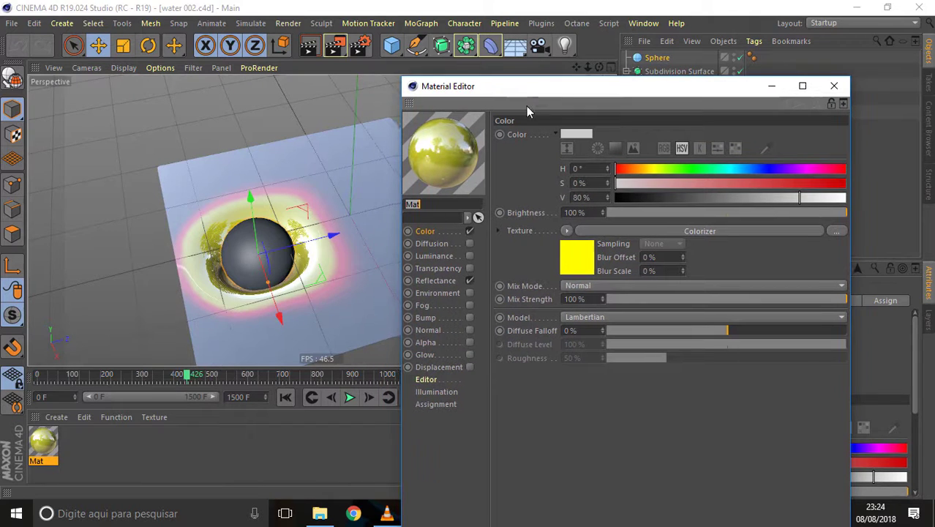
Play the simulation and push the Sphere up and right through the water.
left_click(351, 396)
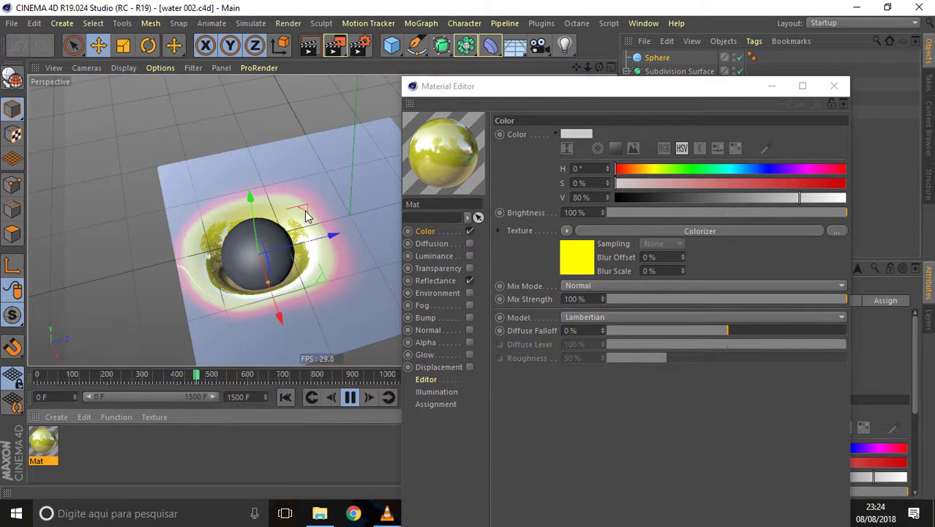
left_click(639, 70)
left_click(306, 211)
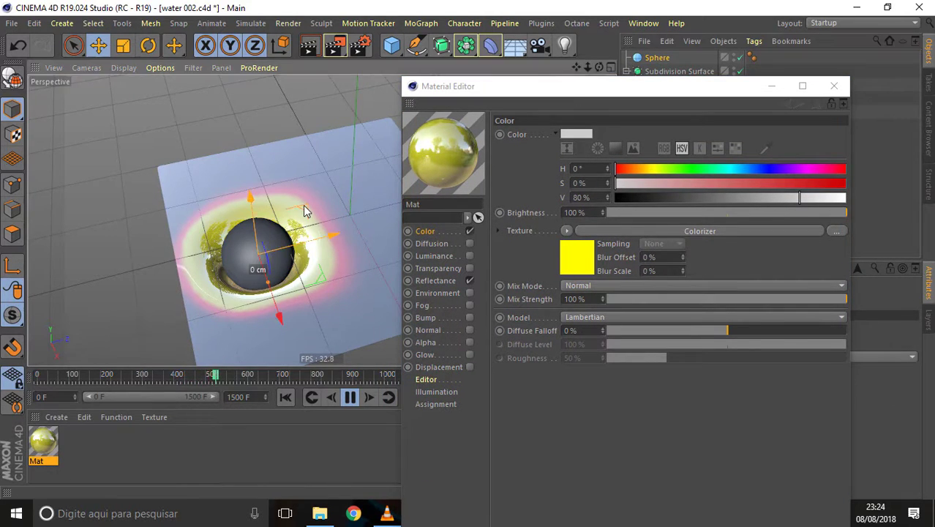
mouse_move(305, 212)
left_mouse_down()
mouse_move(329, 233)
mouse_move(424, 143)
mouse_move(222, 194)
mouse_move(377, 161)
mouse_move(258, 197)
mouse_move(340, 184)
left_mouse_up()
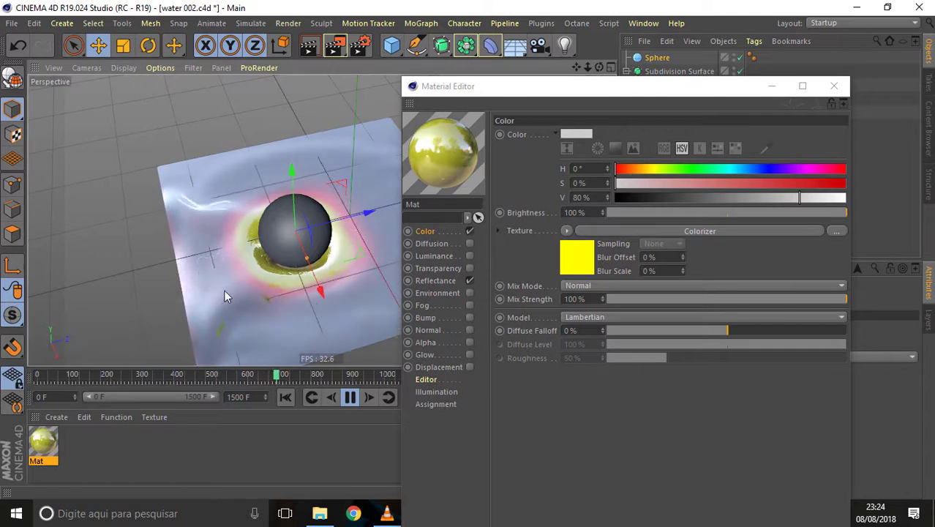
Sweep the Sphere back left and down, then turn off Mat's Color channel.
mouse_move(646, 91)
left_mouse_down()
mouse_move(553, 139)
mouse_move(592, 172)
mouse_move(638, 88)
mouse_move(674, 80)
left_mouse_up()
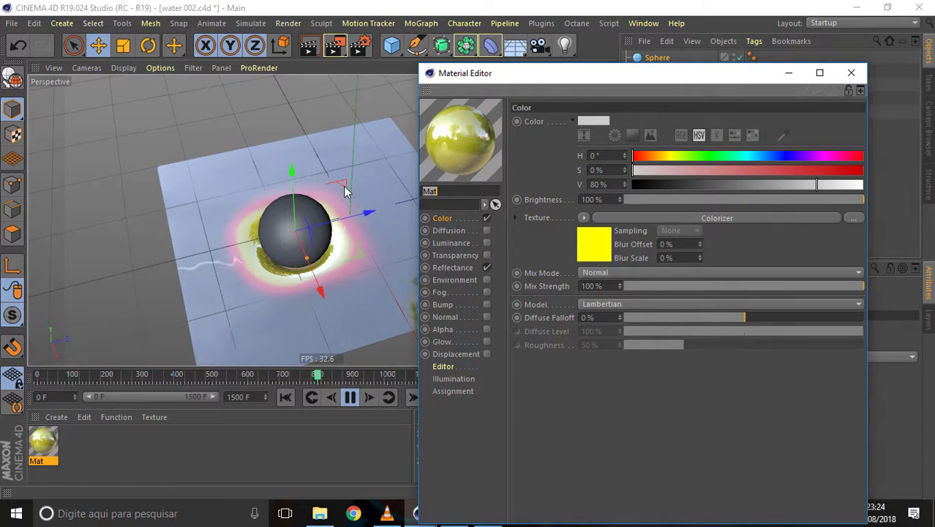
mouse_move(344, 188)
left_mouse_down()
mouse_move(389, 178)
mouse_move(260, 207)
mouse_move(392, 180)
mouse_move(256, 218)
mouse_move(341, 204)
mouse_move(276, 216)
mouse_move(306, 208)
left_mouse_up()
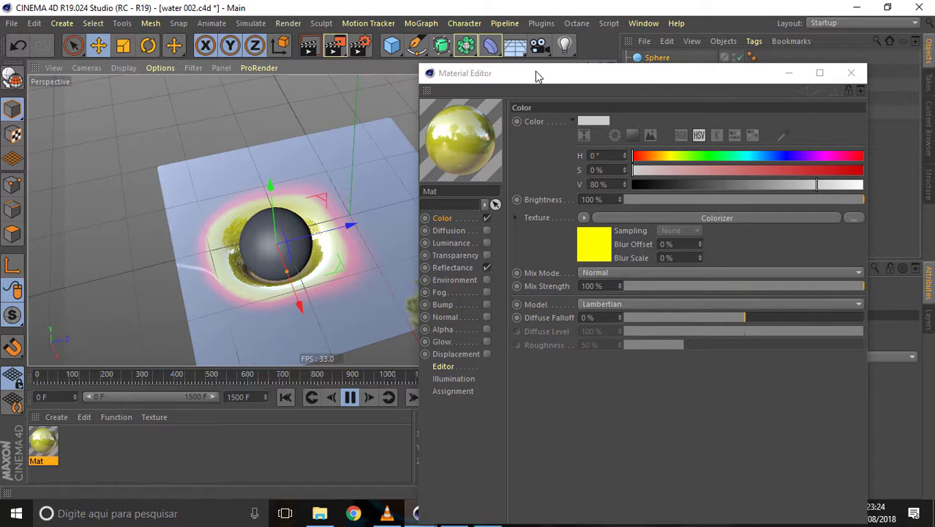
left_click_drag(536, 76, 613, 78)
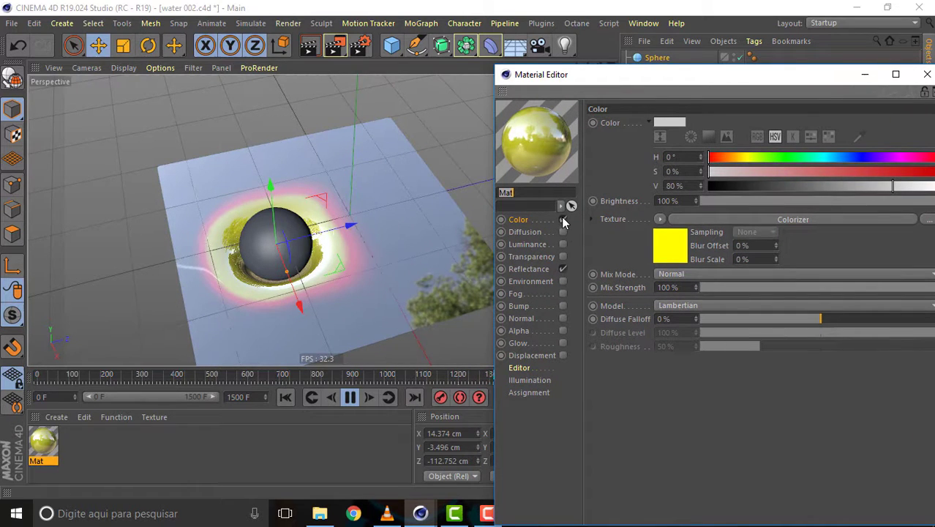
left_click(564, 221)
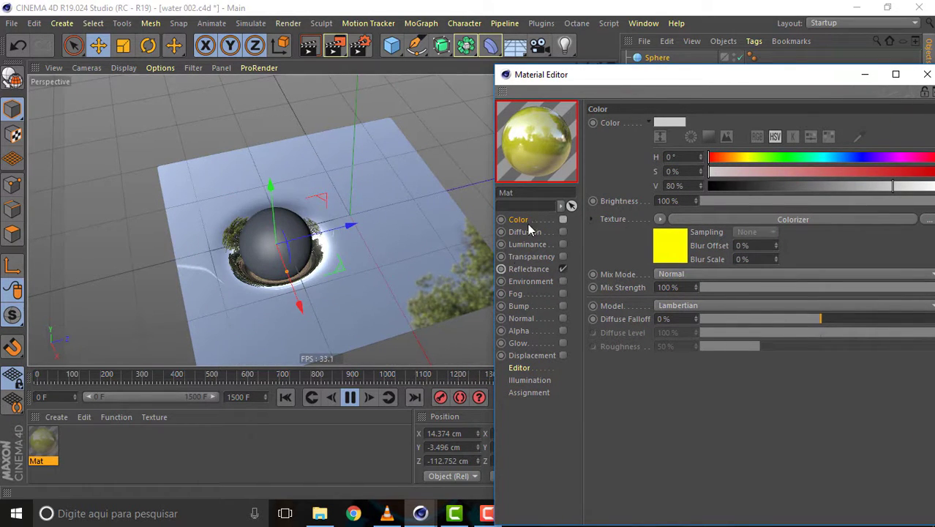
Expand the Colorizer texture in Mat's Color channel to show its Shader settings.
left_click_drag(739, 83, 634, 88)
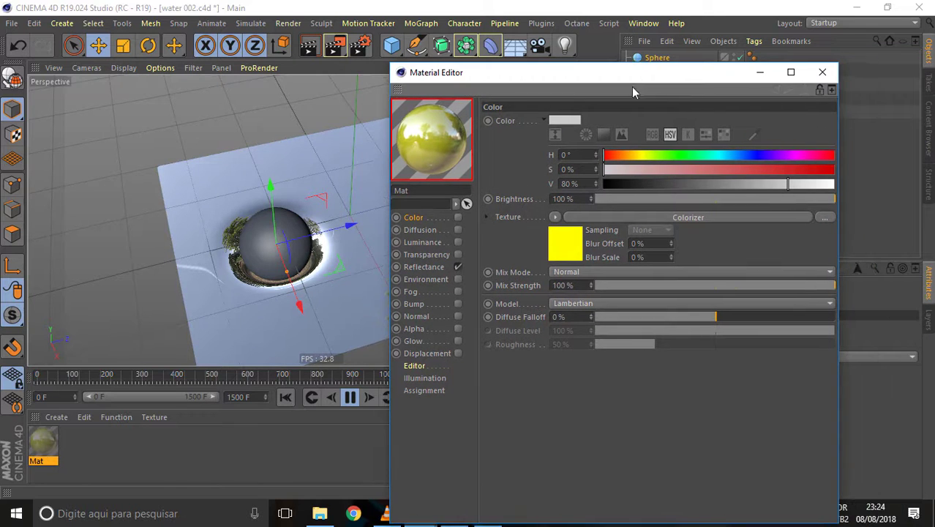
left_click(555, 217)
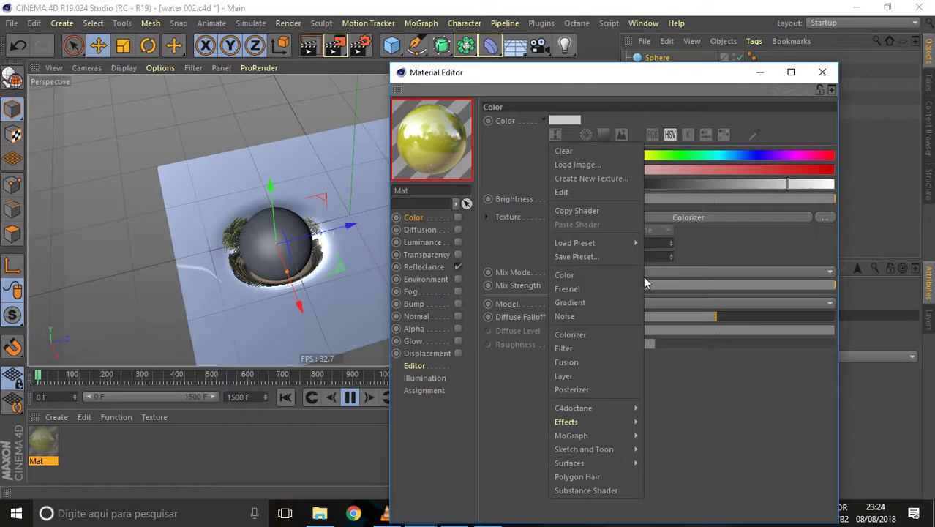
left_click(693, 366)
left_click(487, 217)
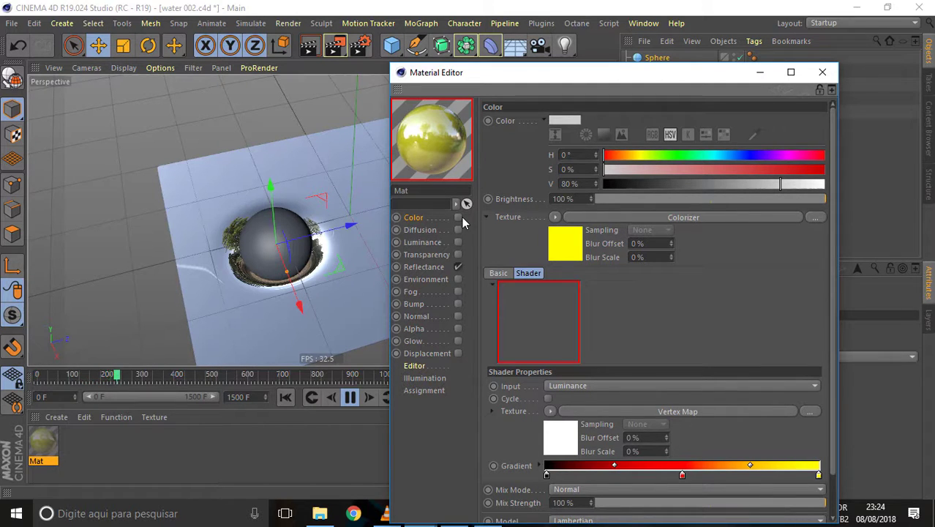
Re-enable Mat's Color channel while sweeping the Sphere across the water.
left_click_drag(322, 204, 344, 210)
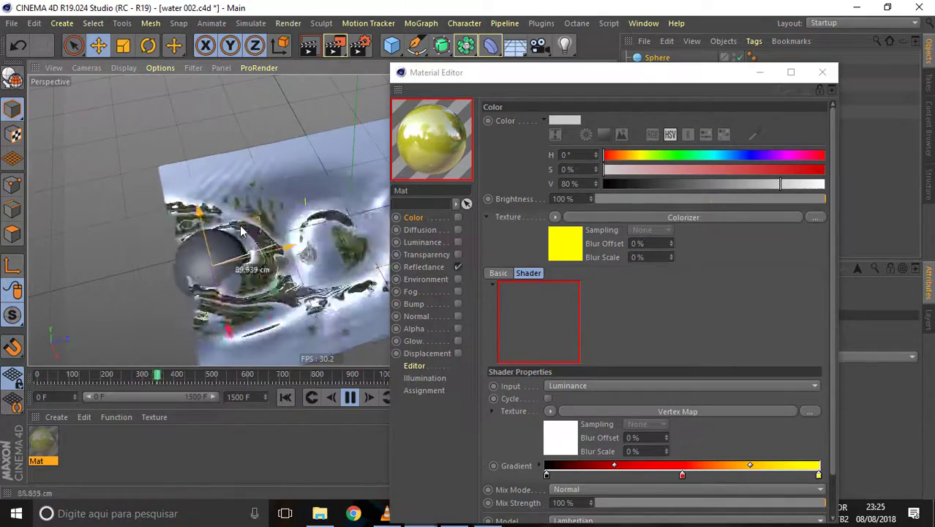
left_click(458, 217)
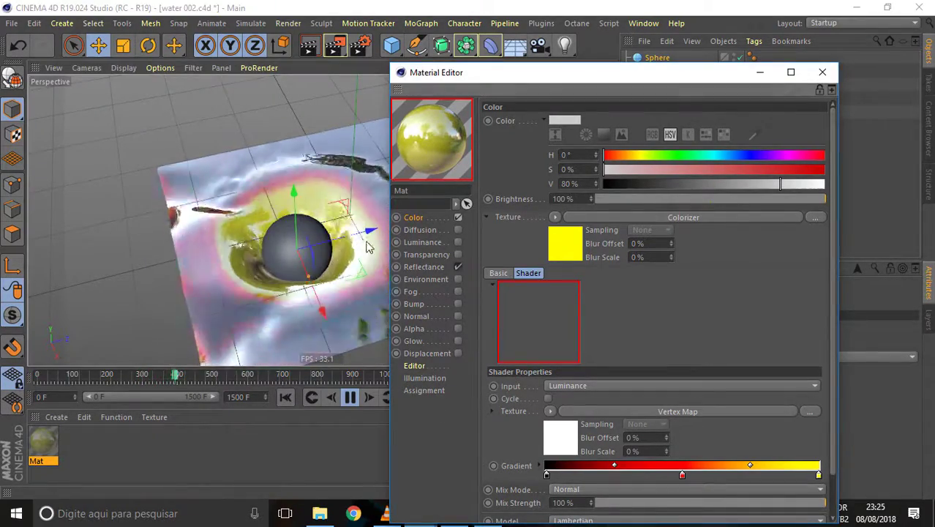
left_click_drag(346, 207, 278, 213)
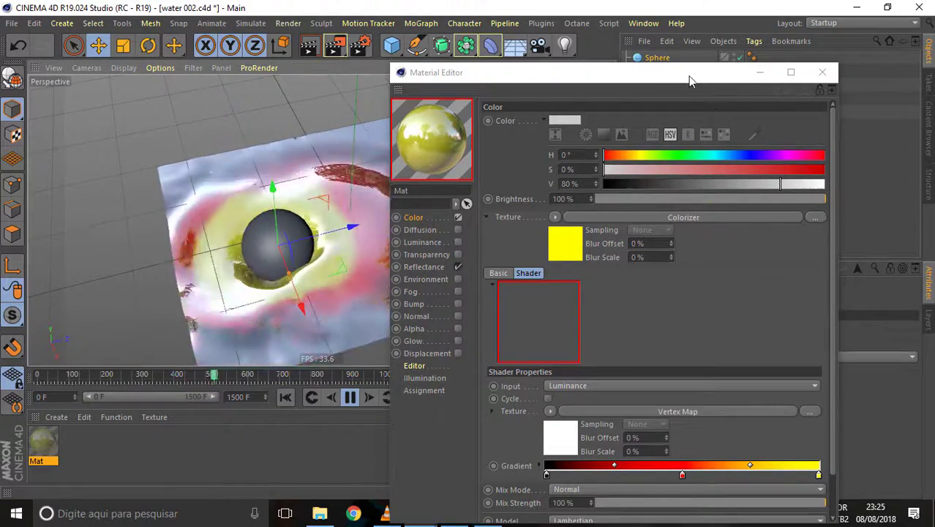
mouse_move(658, 82)
left_mouse_down()
mouse_move(612, 93)
mouse_move(588, 77)
mouse_move(468, 47)
left_mouse_up()
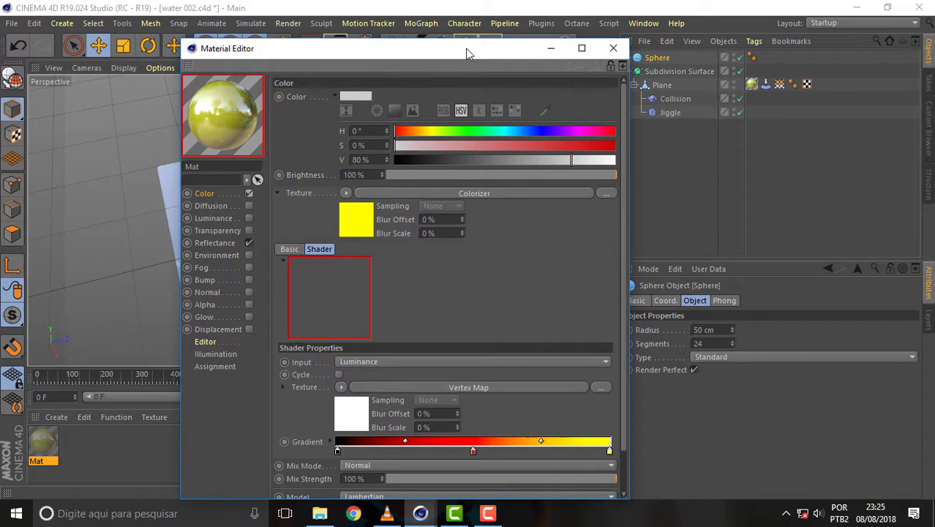
mouse_move(468, 53)
left_mouse_down()
mouse_move(719, 98)
mouse_move(563, 95)
left_mouse_up()
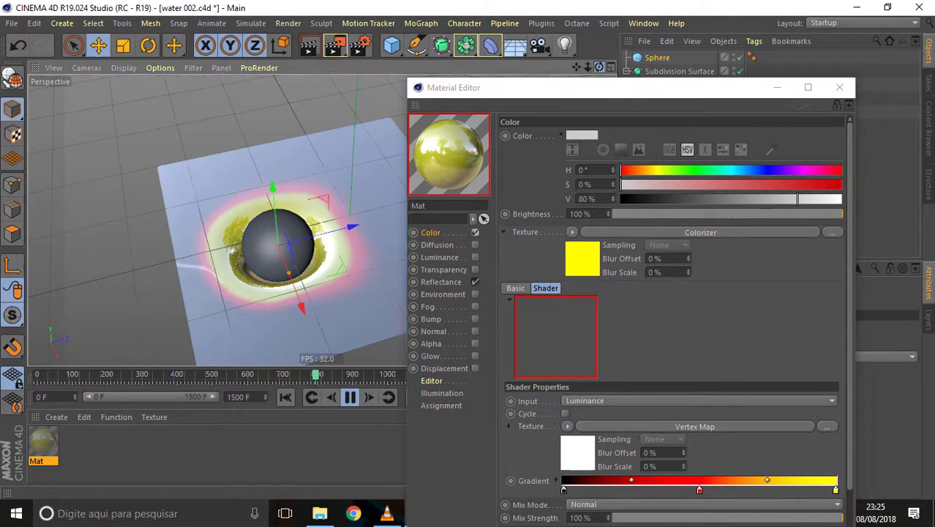
Orbit the view, replay the simulation, and pull the gradient's black and red knots left.
mouse_move(600, 67)
left_mouse_down()
mouse_move(601, 88)
mouse_move(557, 46)
left_mouse_up()
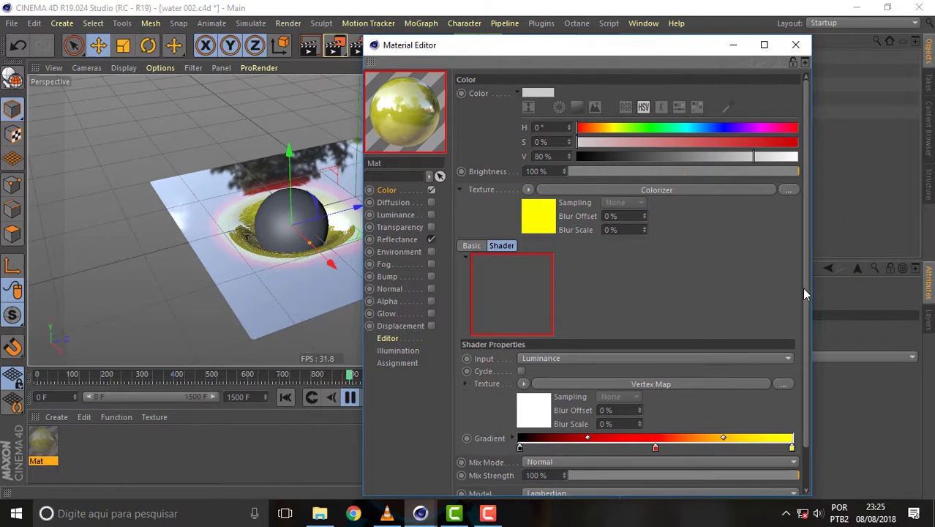
scroll(802, 287, "down", 2)
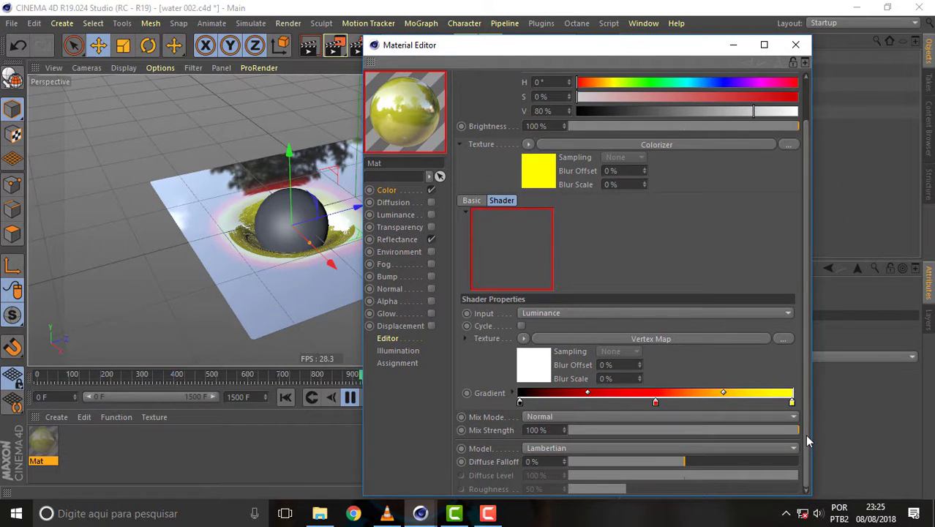
left_click(349, 401)
mouse_move(517, 54)
left_mouse_down()
mouse_move(601, 52)
mouse_move(608, 40)
left_mouse_up()
left_click(338, 178)
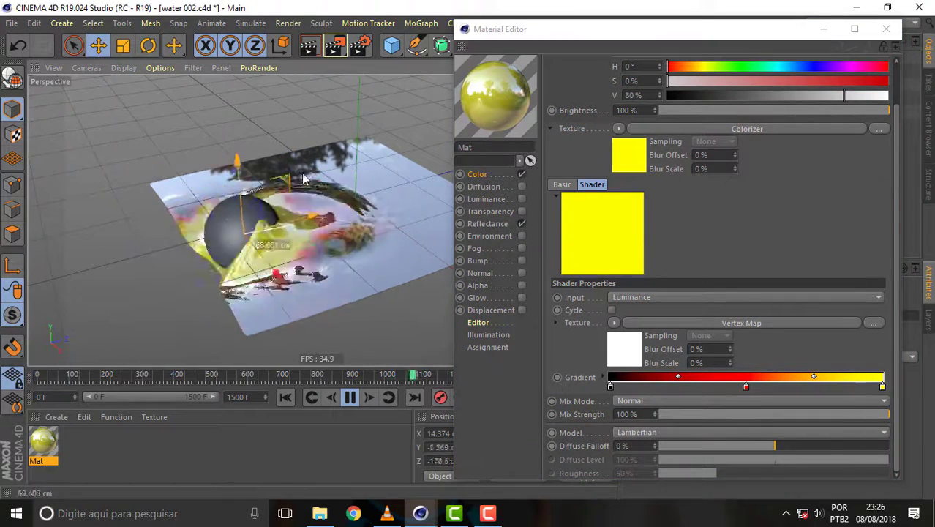
left_click(745, 388)
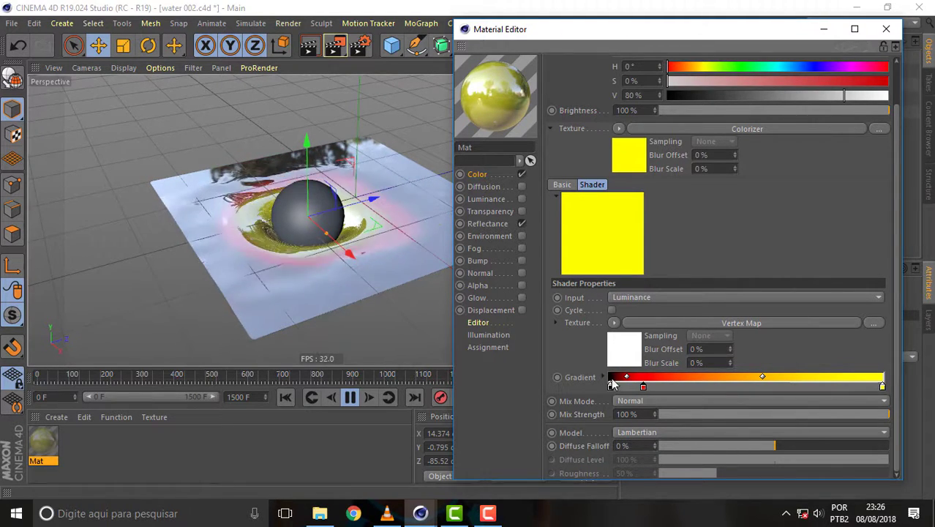
Orbit to look down on the Sphere and push it lower-left through the water twice.
left_click(353, 165)
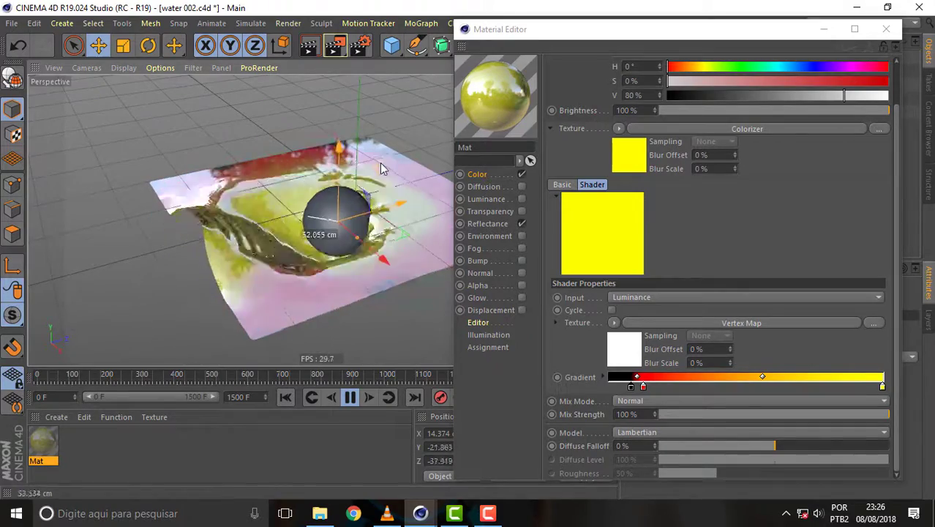
mouse_move(521, 37)
left_mouse_down()
mouse_move(634, 33)
mouse_move(723, 50)
left_mouse_up()
left_click_drag(599, 65, 556, 103)
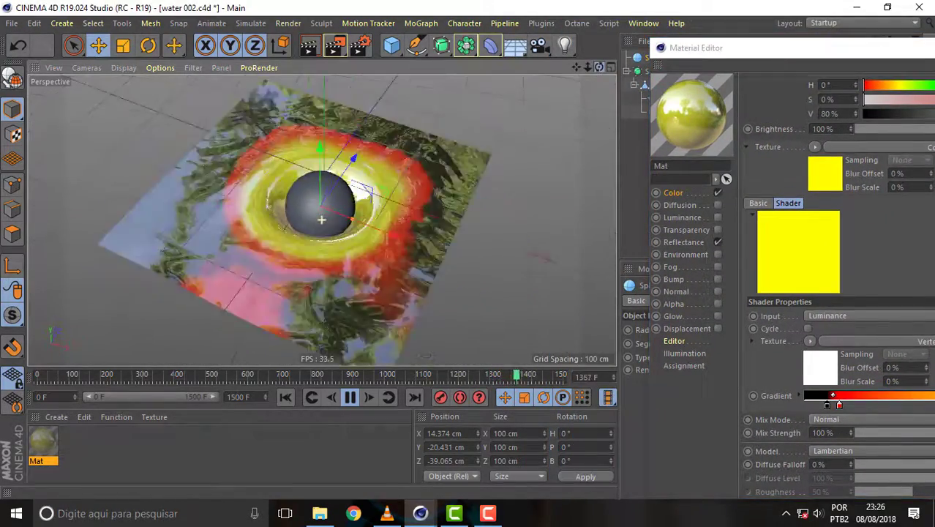
left_click_drag(321, 219, 376, 161)
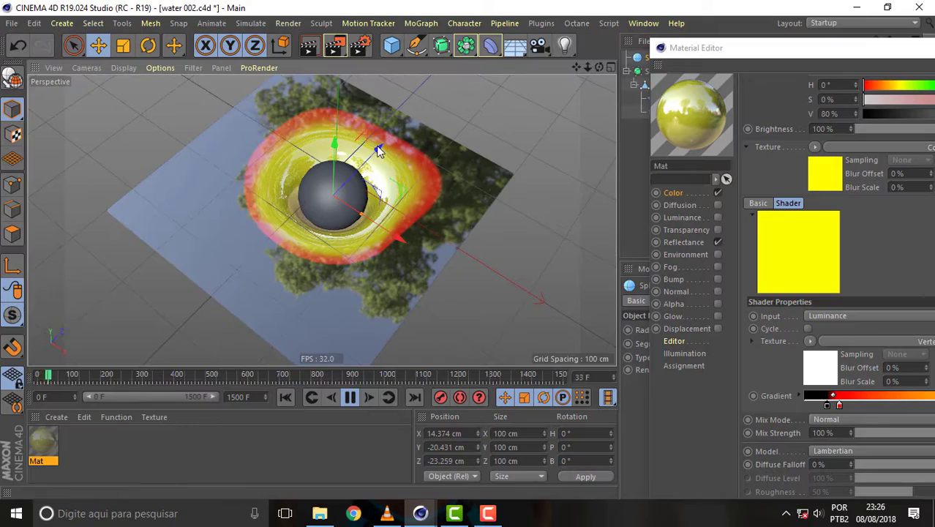
mouse_move(369, 164)
left_mouse_down()
mouse_move(357, 217)
mouse_move(365, 195)
left_mouse_up()
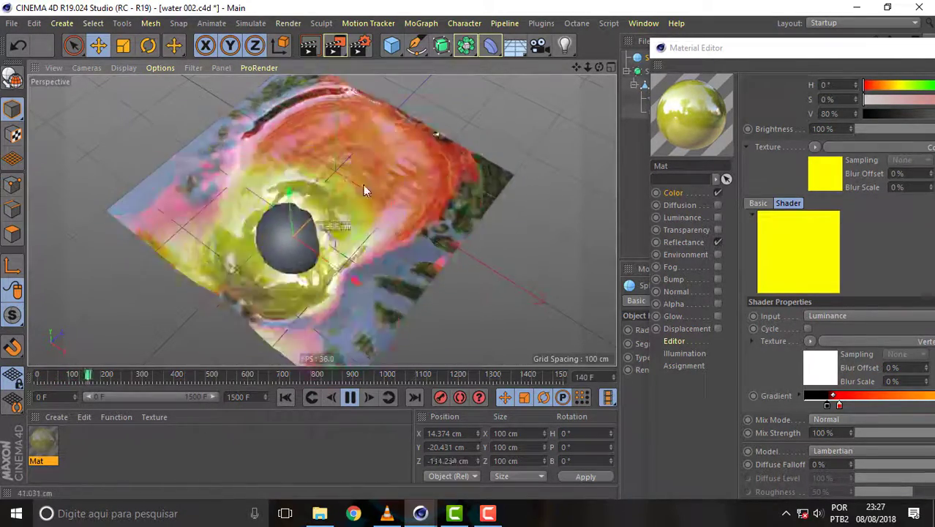
Sweep the Sphere across the water once more and reposition the Material Editor.
left_click_drag(786, 48, 562, 79)
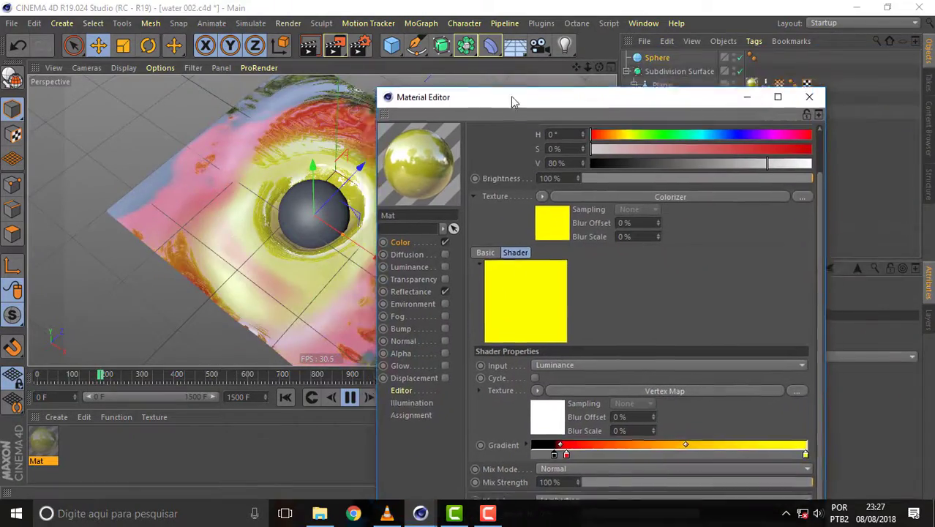
left_click_drag(350, 177, 312, 221)
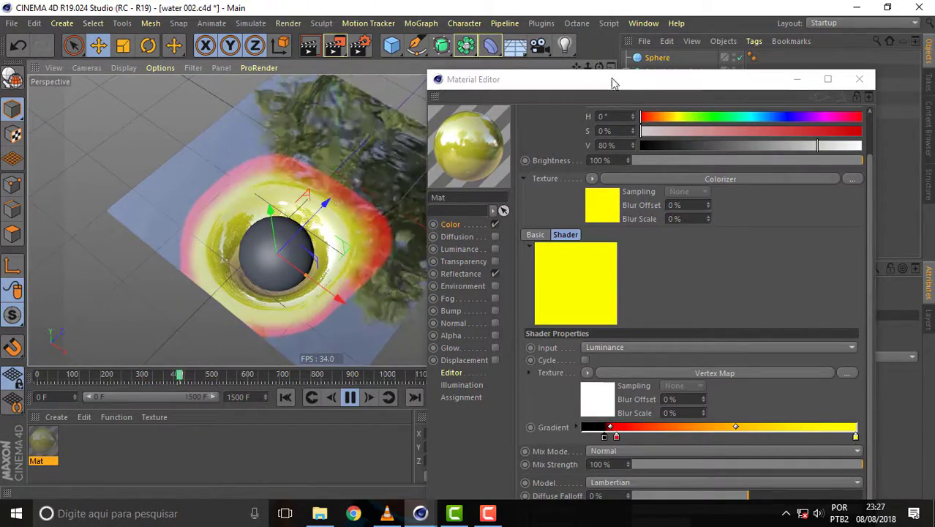
left_click(632, 88)
left_click_drag(632, 88, 594, 112)
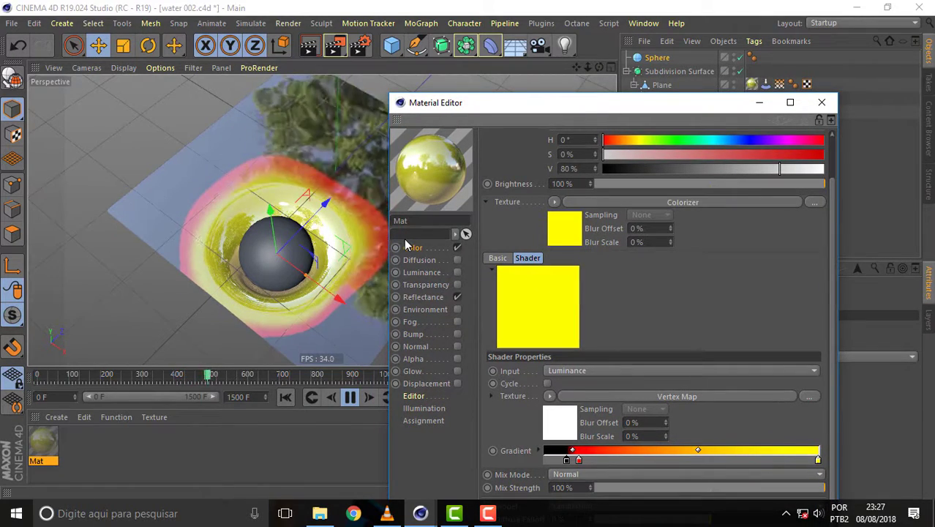
left_click_drag(600, 93, 624, 30)
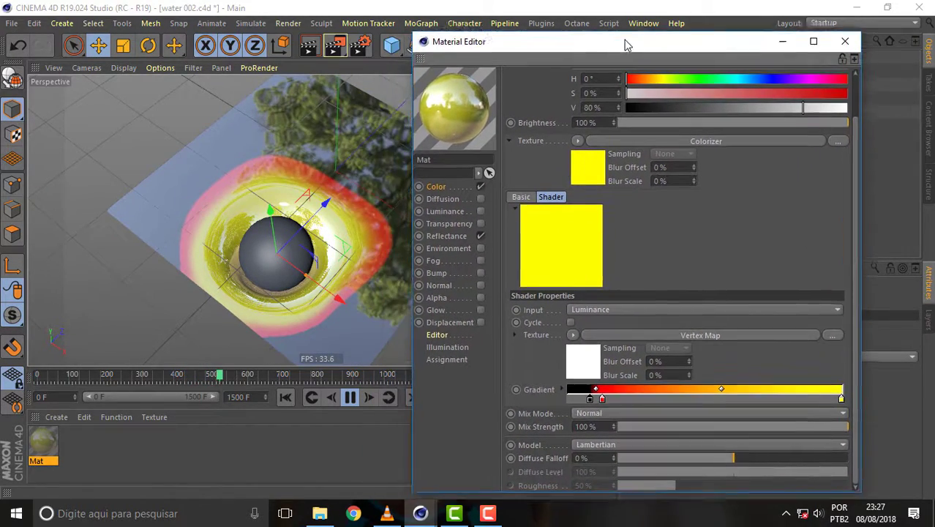
Load the Full Colors rainbow preset into the Colorizer gradient.
left_click(562, 387)
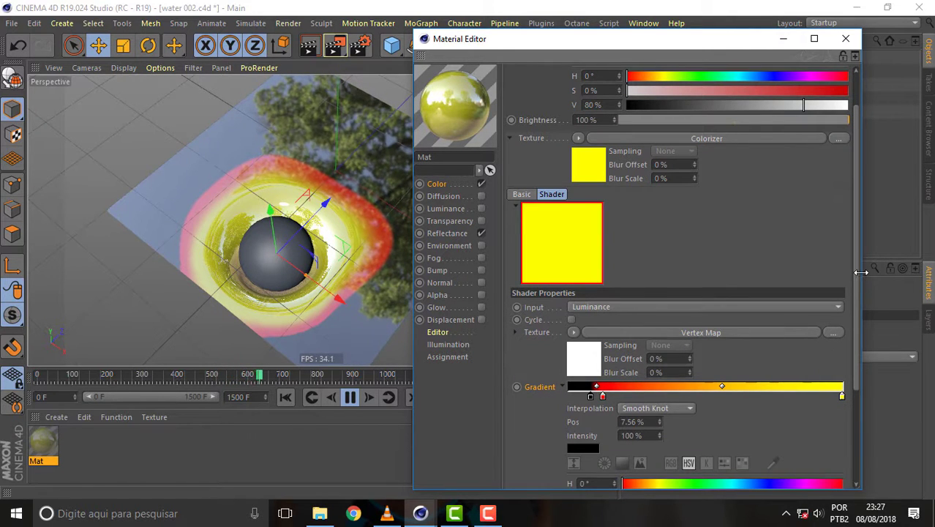
scroll(852, 407, "down", 5)
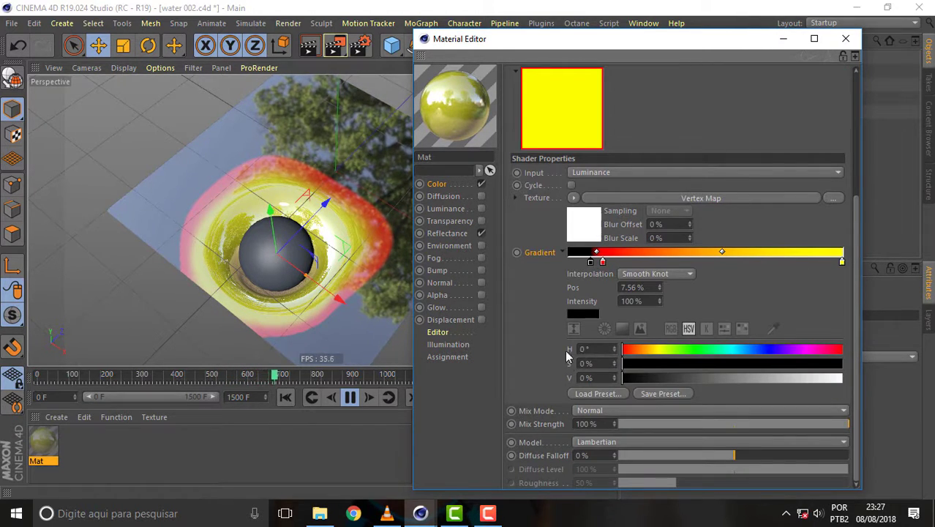
left_click(594, 394)
left_click(545, 295)
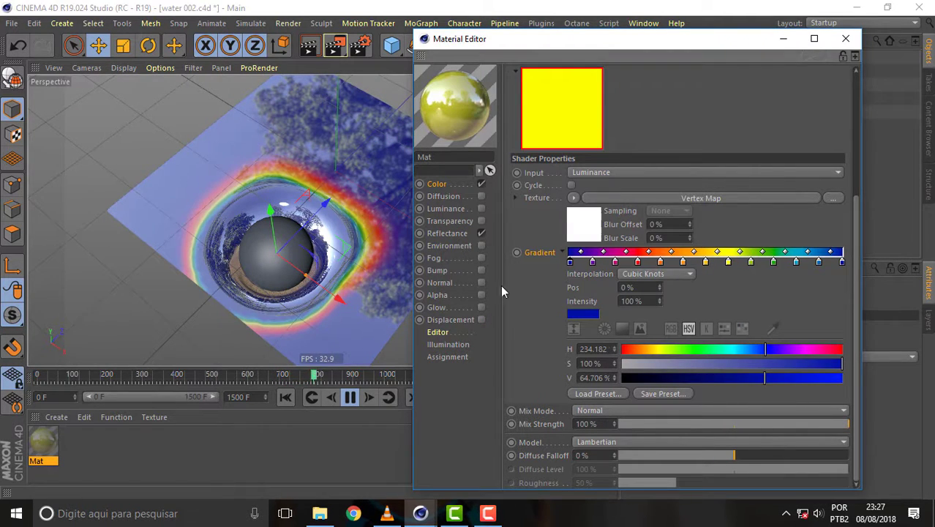
left_click(308, 216)
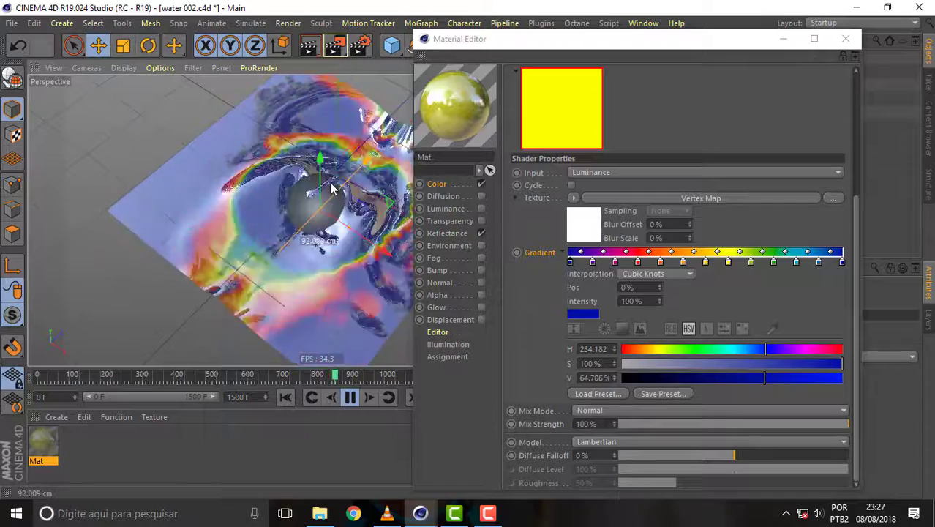
left_click(606, 394)
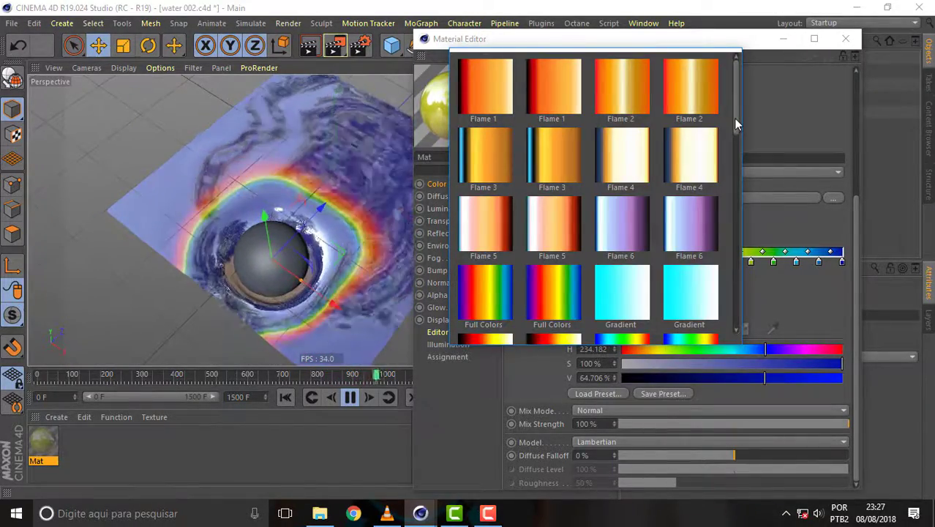
Try a striped gradient preset, then load the Flame 5 preset instead.
left_click_drag(736, 122, 723, 275)
left_click(632, 254)
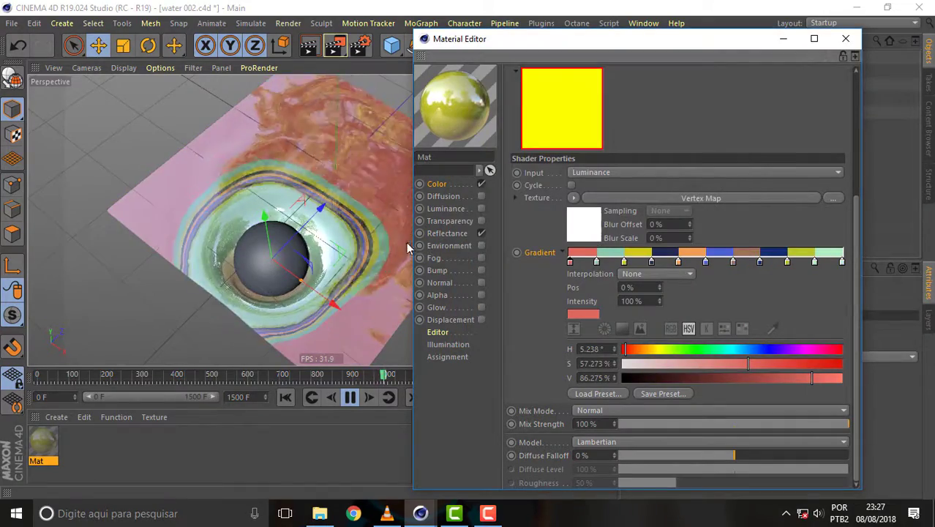
left_click(297, 230)
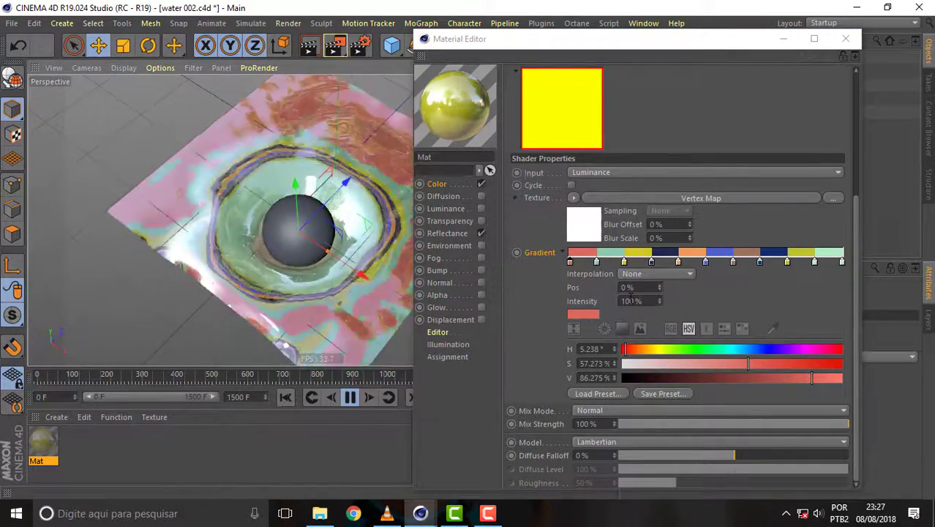
left_click(597, 393)
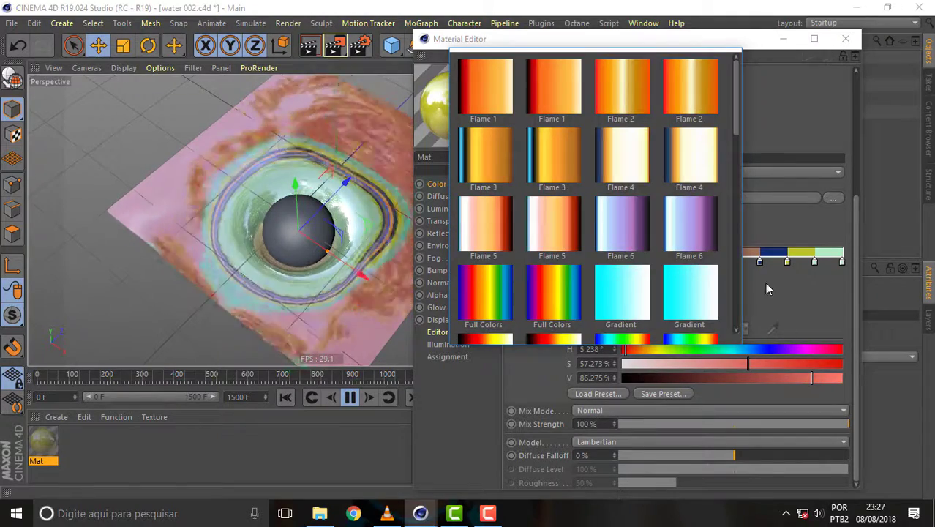
mouse_move(736, 135)
left_mouse_down()
mouse_move(722, 335)
mouse_move(746, 169)
mouse_move(736, 103)
left_mouse_up()
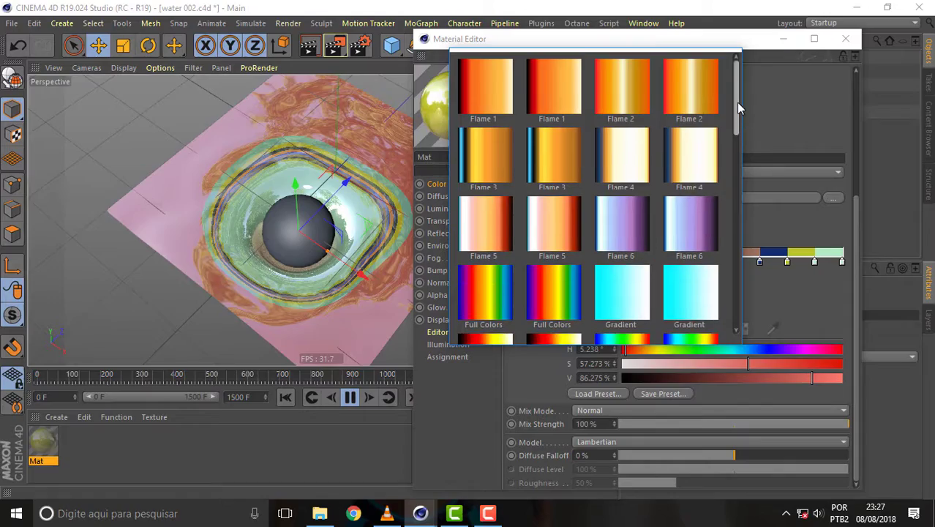
left_click(544, 220)
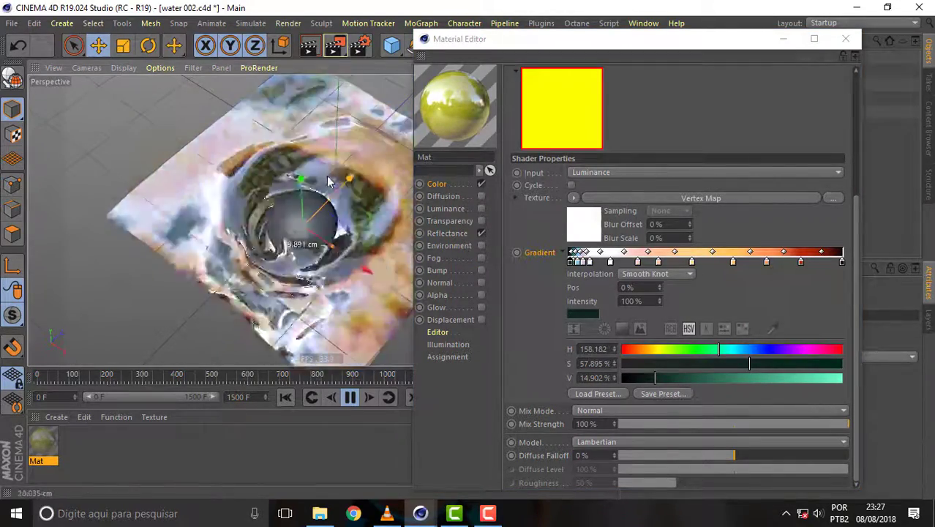
Push the Sphere further along Z and close the Material Editor.
left_click_drag(629, 39, 758, 65)
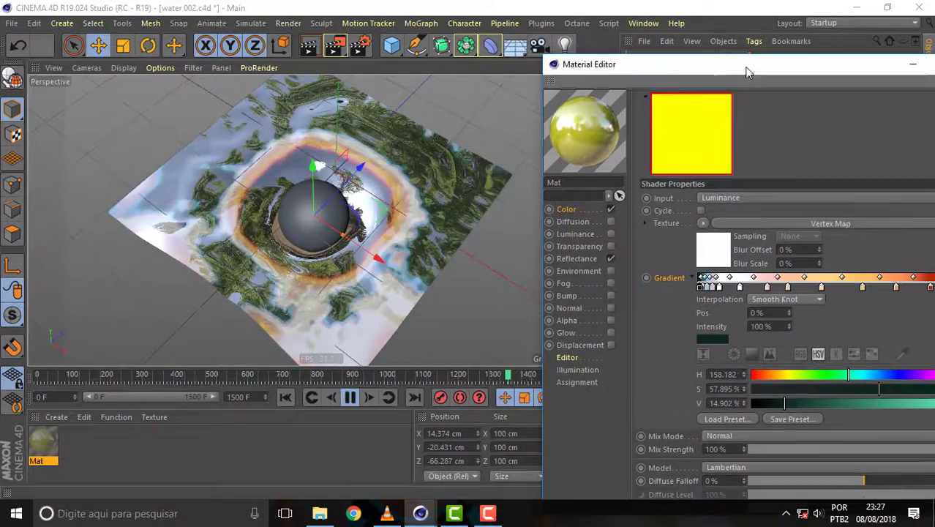
left_click_drag(373, 172, 313, 210)
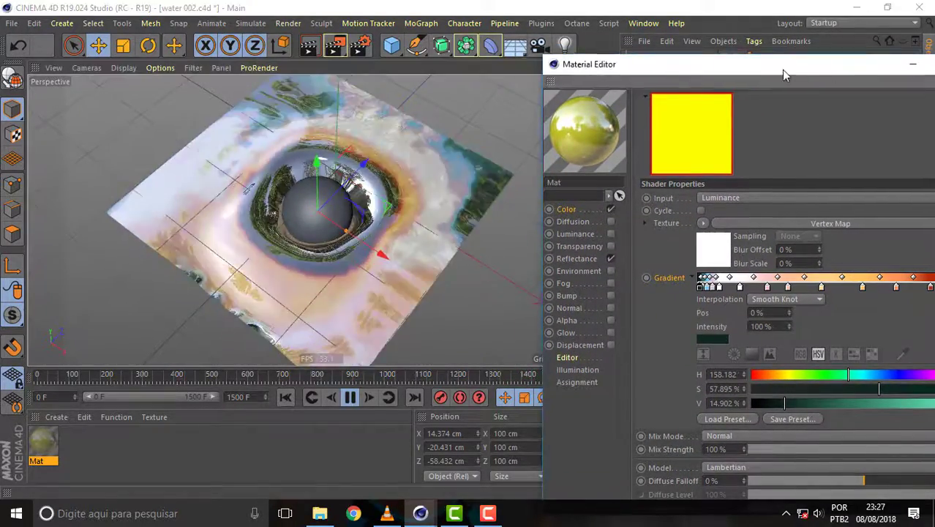
left_click_drag(781, 69, 515, 82)
left_click(703, 71)
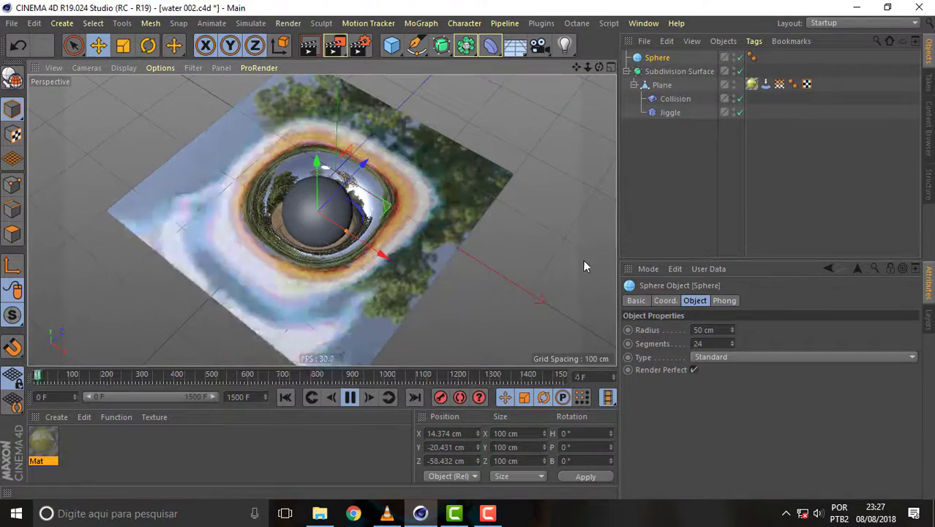
Orbit low over the flat water, rewind to frame 0, and open the Simulate menu.
mouse_move(321, 168)
left_mouse_down("alt")
mouse_move(321, 220)
mouse_move(336, 127)
mouse_move(168, 140)
mouse_move(205, 187)
left_mouse_up("alt")
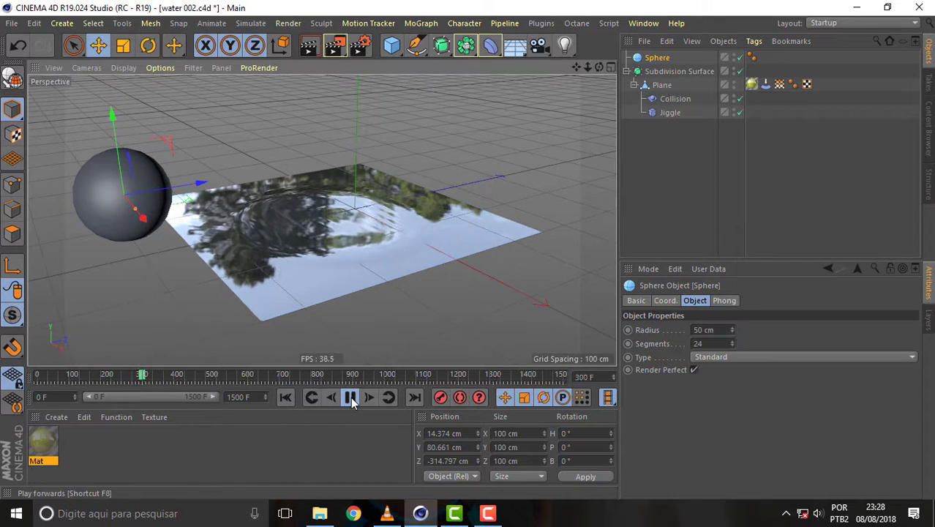
left_click(287, 397)
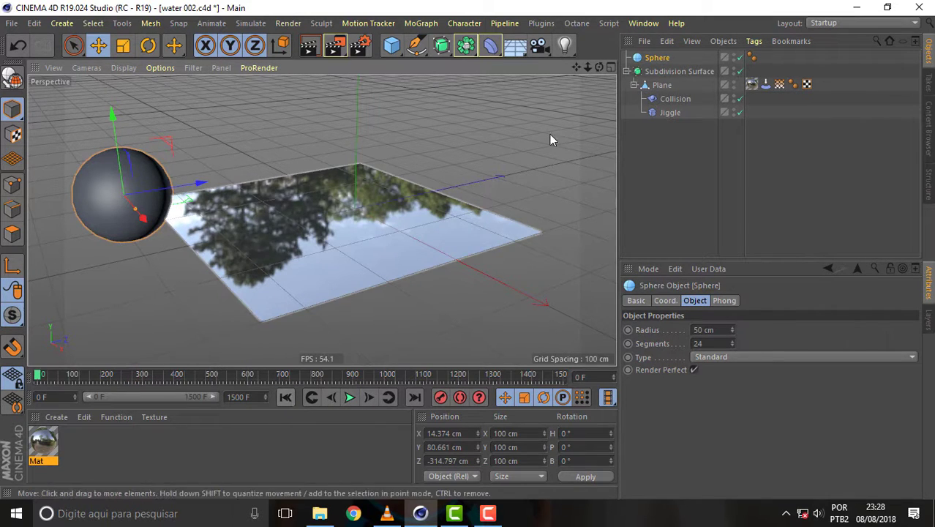
left_click(249, 24)
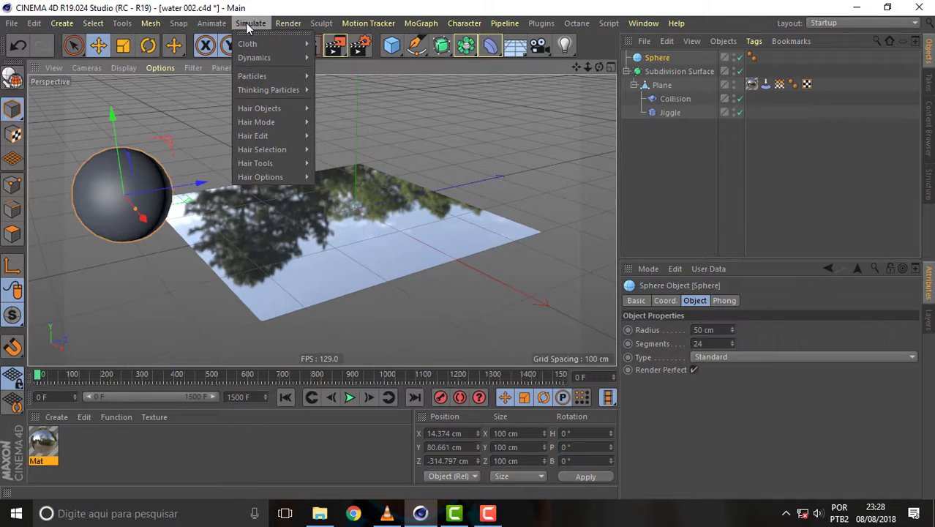
mouse_move(252, 76)
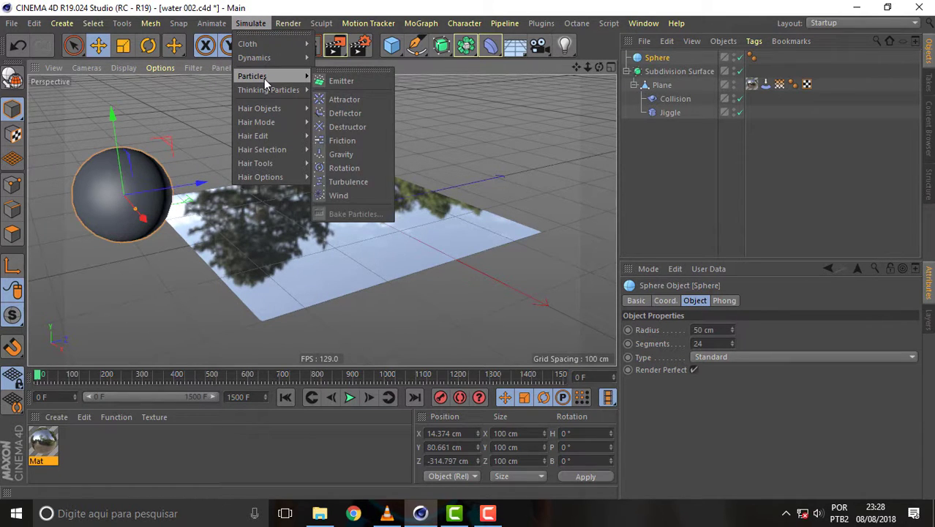
Add a particle Emitter at P.Y 150 cm, pitched R.P -90° to face the water.
left_click(342, 82)
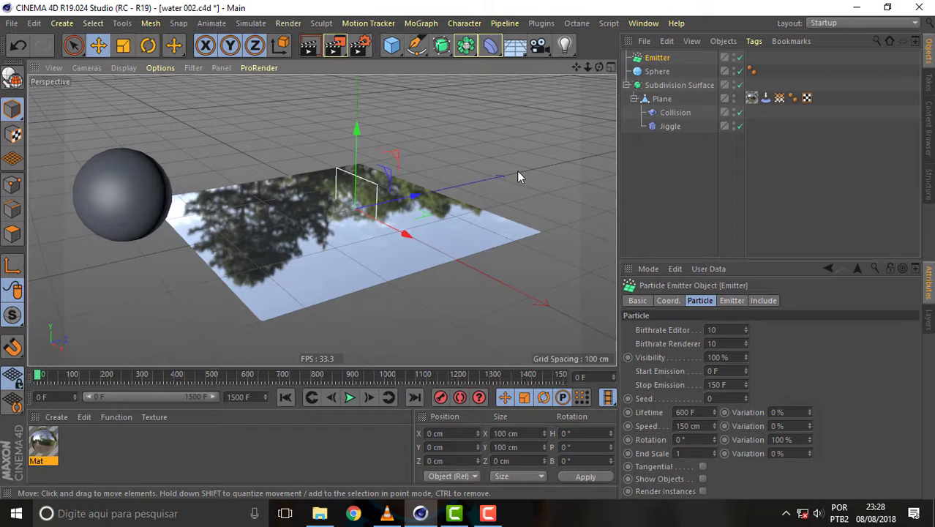
left_click(667, 301)
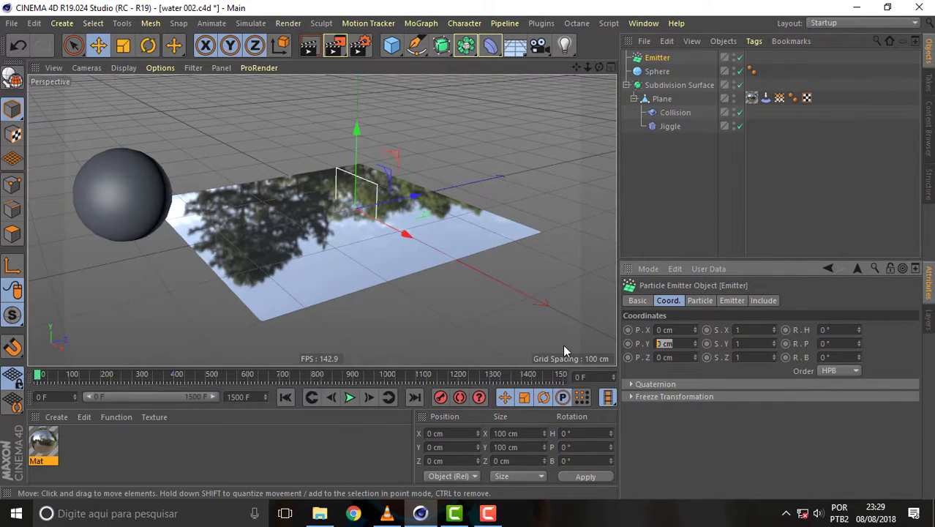
type("150")
left_click(839, 342)
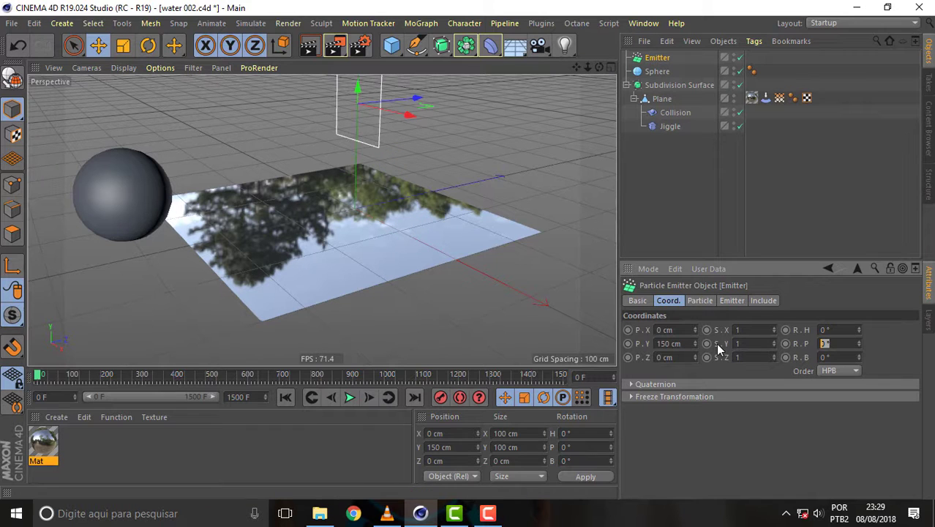
type("-90")
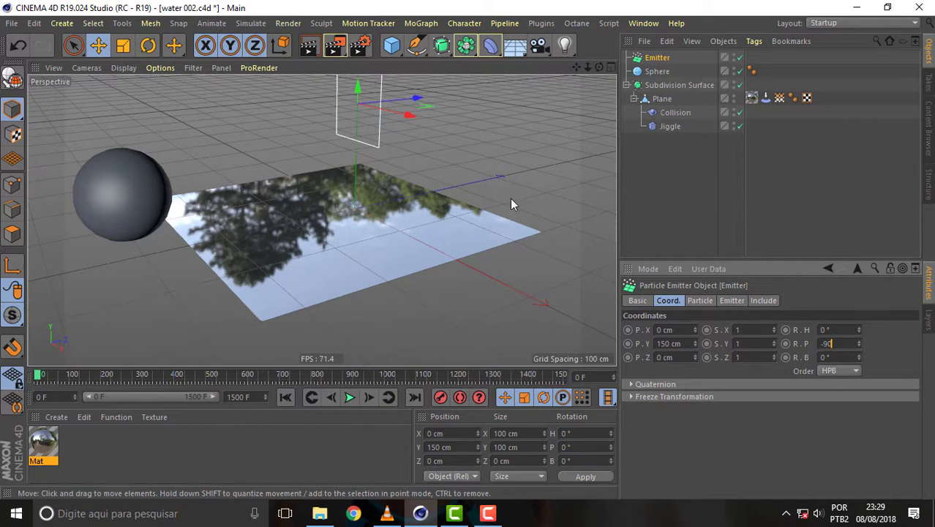
key("Return")
left_click_drag(598, 67, 321, 219)
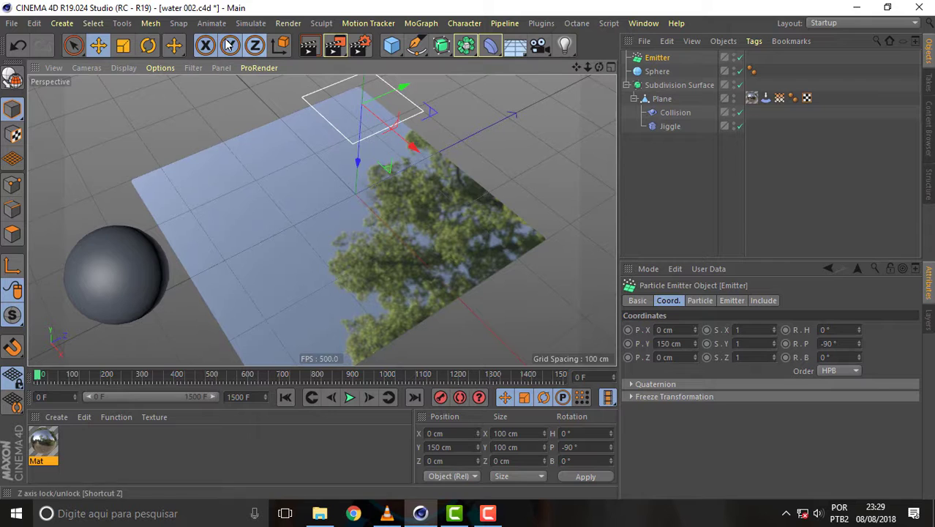
Scale the emitter up to span the water plane and preview the particles.
left_click(123, 45)
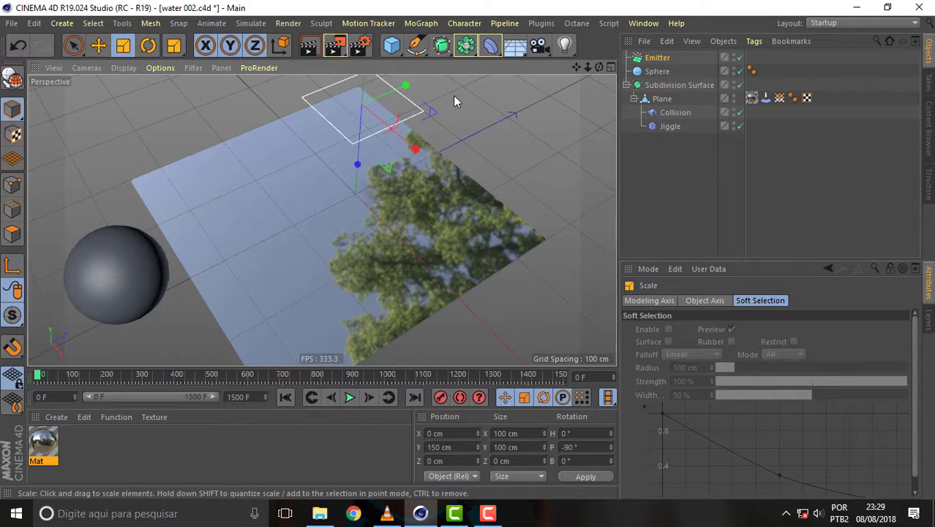
mouse_move(453, 95)
left_mouse_down()
mouse_move(607, 92)
mouse_move(322, 220)
mouse_move(453, 268)
left_mouse_up()
left_click(349, 397)
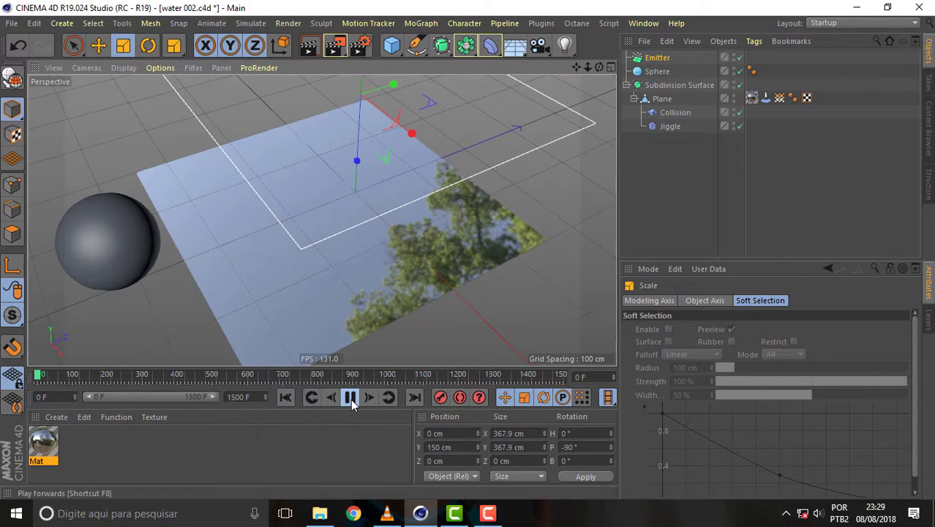
left_click(350, 399)
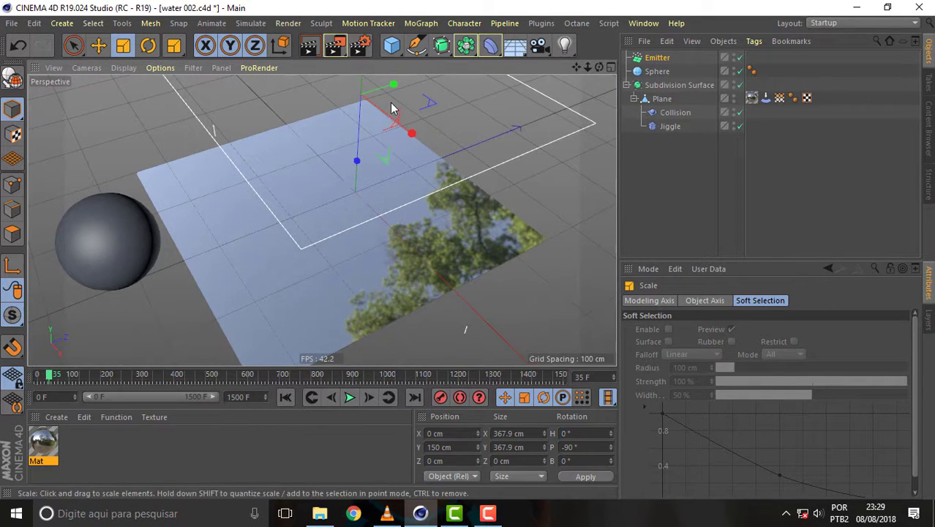
left_click(349, 399)
left_click(350, 398)
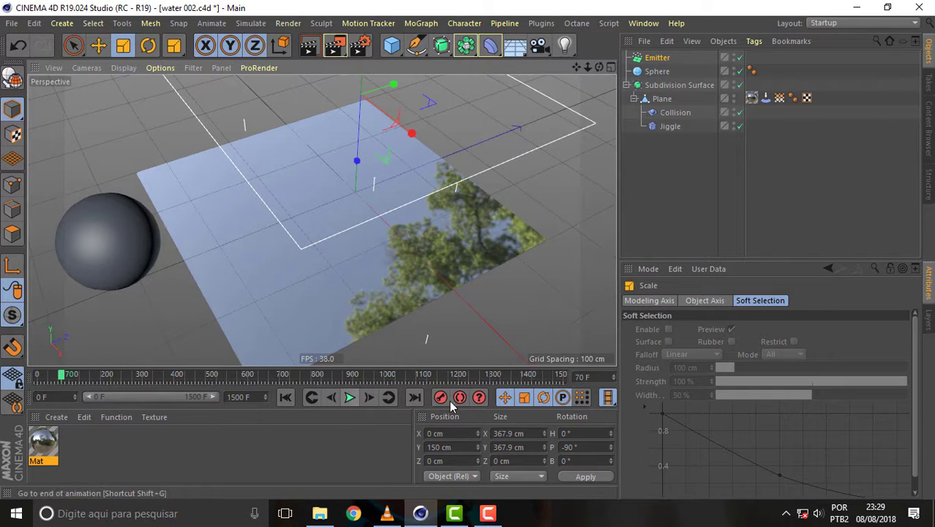
Set the emitter's Birthrate to 50 and particle Lifetime to 10 F.
left_click(657, 57)
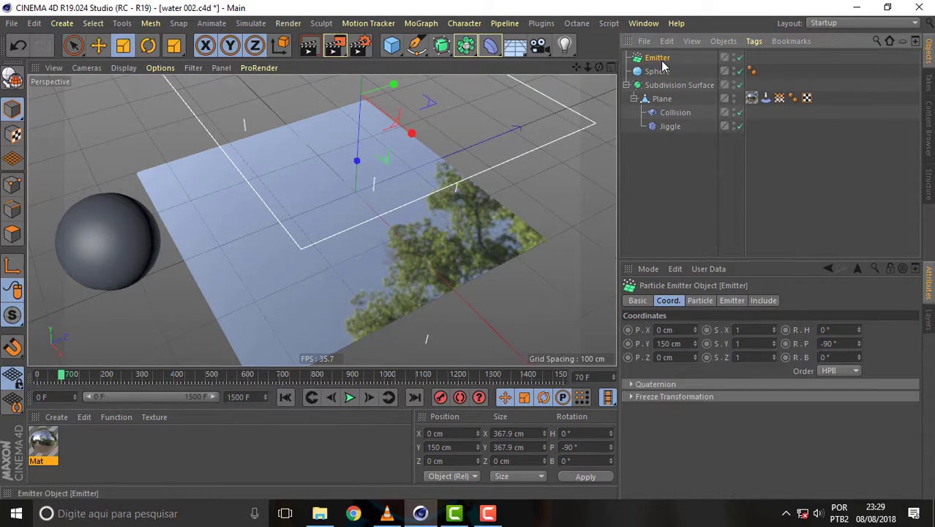
left_click(732, 302)
left_click(700, 302)
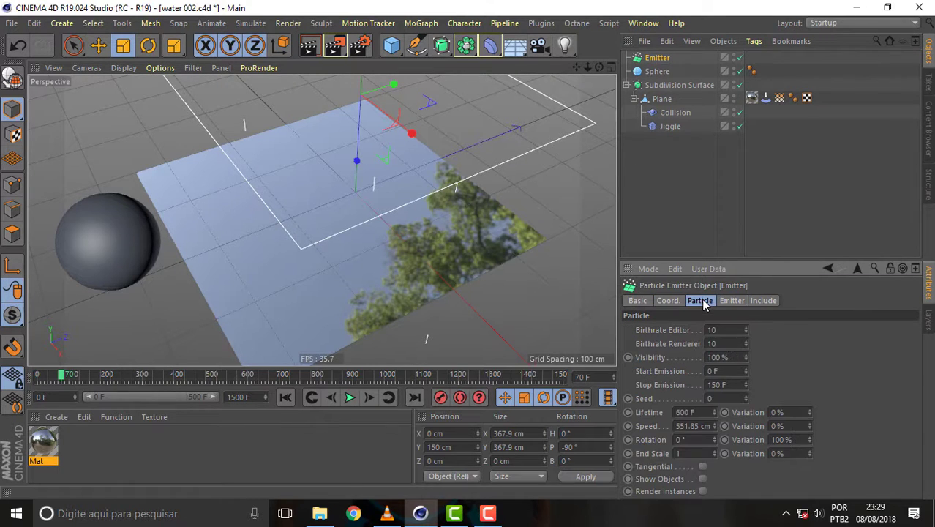
type("50")
left_click(721, 344)
left_click_drag(722, 344, 643, 350)
left_click_drag(693, 412, 603, 417)
type("10")
key("Return")
Set the scene end frame and Stop Emission to 900 F, then play the animation.
left_click_drag(246, 397, 159, 397)
type("9")
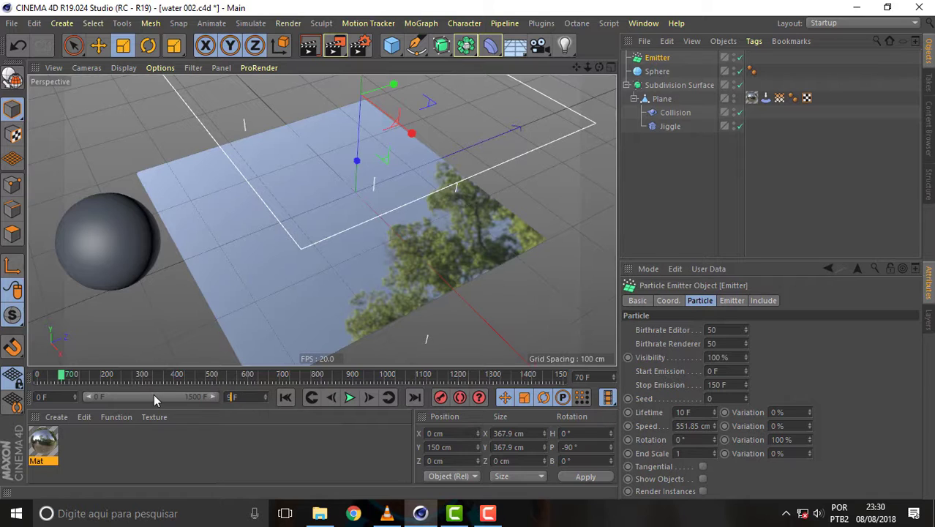
type("00 F")
key("Return")
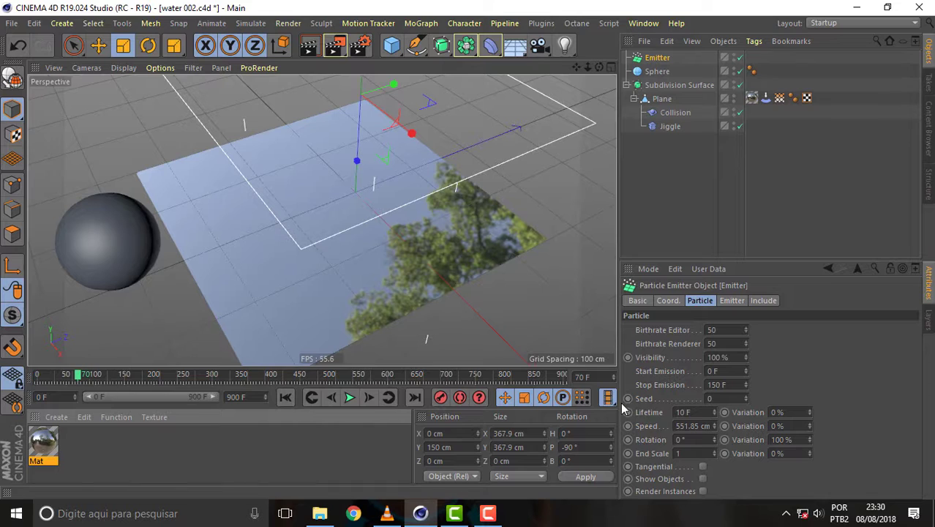
left_click_drag(729, 384, 639, 386)
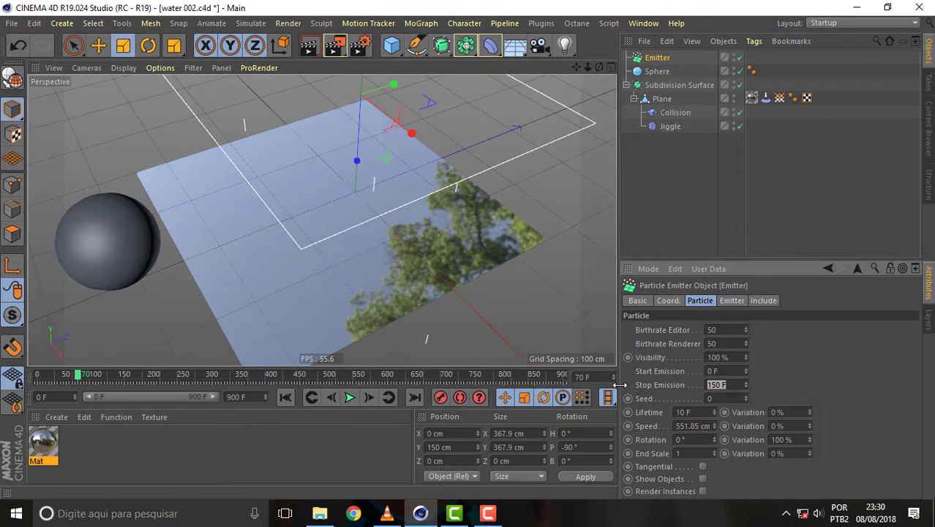
type("90")
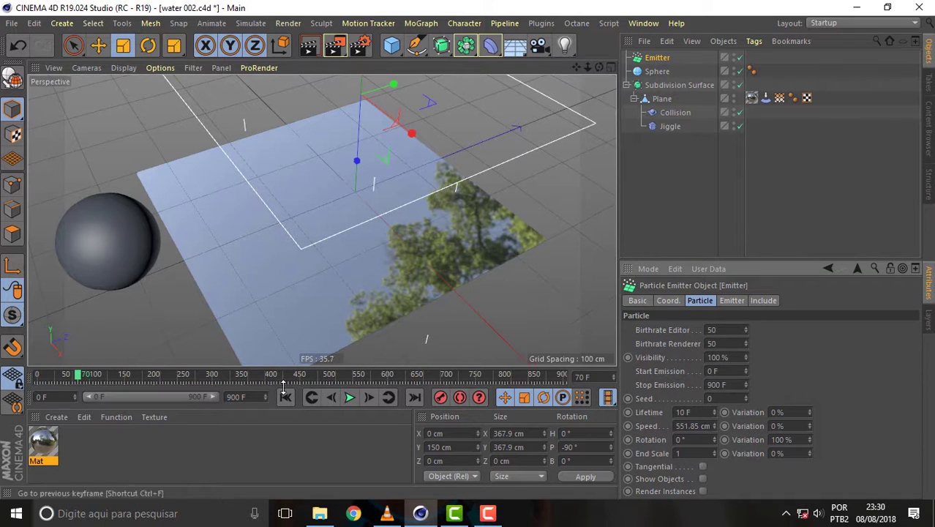
left_click(350, 397)
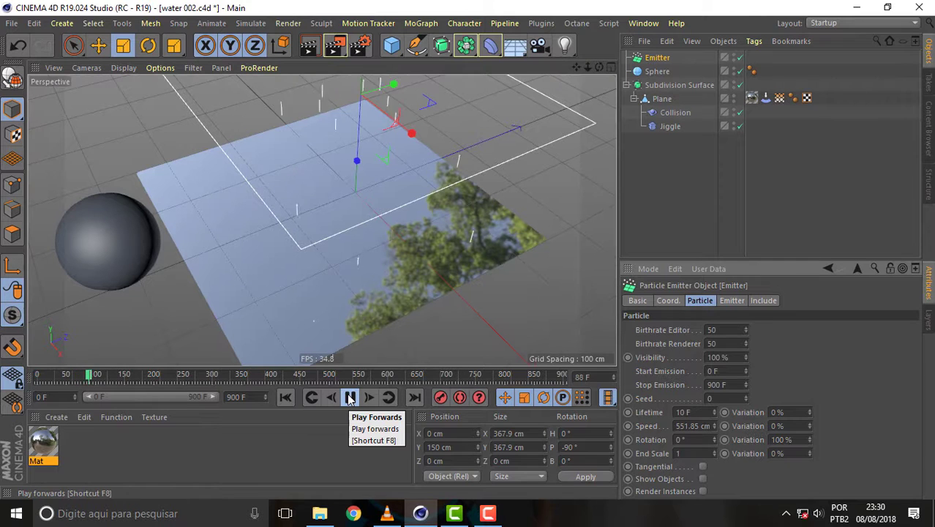
Rewind and replay the particle animation to frame 231, orbiting to watch particles fall onto the water.
left_click(349, 398)
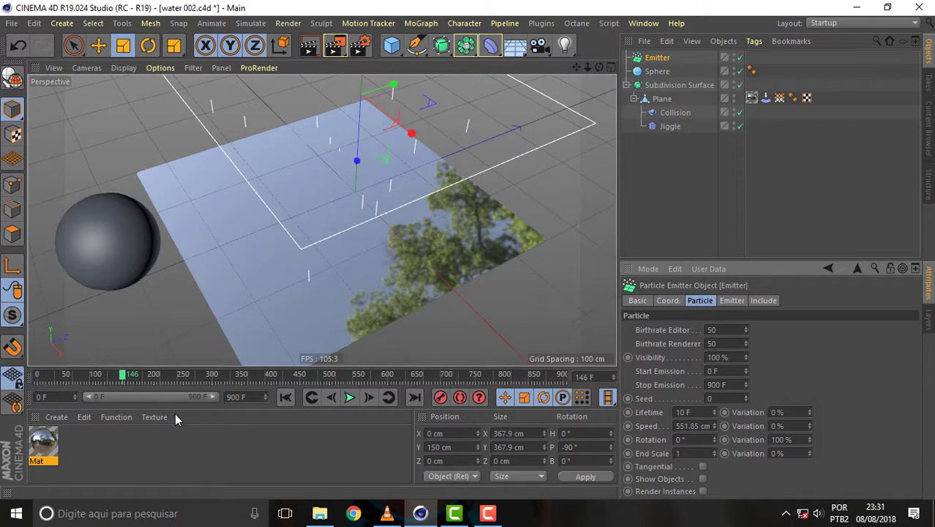
mouse_move(126, 380)
left_mouse_down()
mouse_move(89, 382)
mouse_move(143, 381)
left_mouse_up()
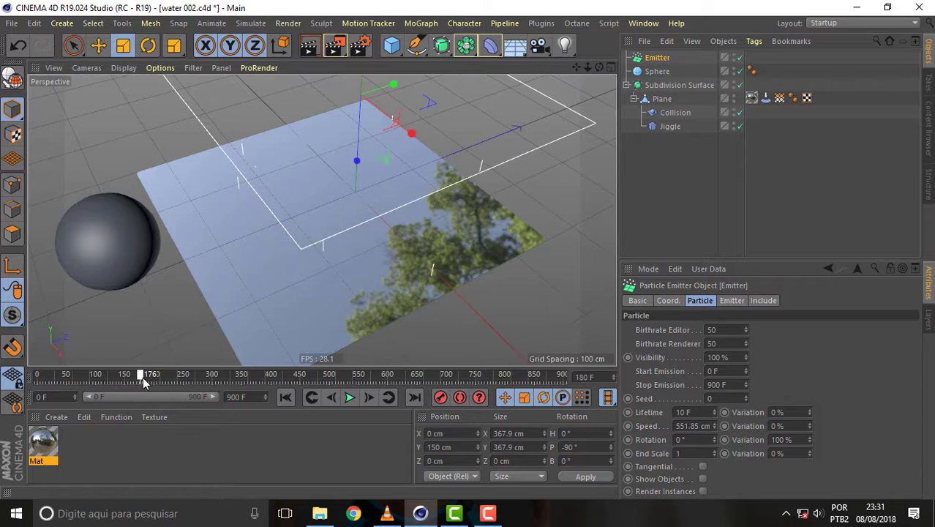
left_click(350, 397)
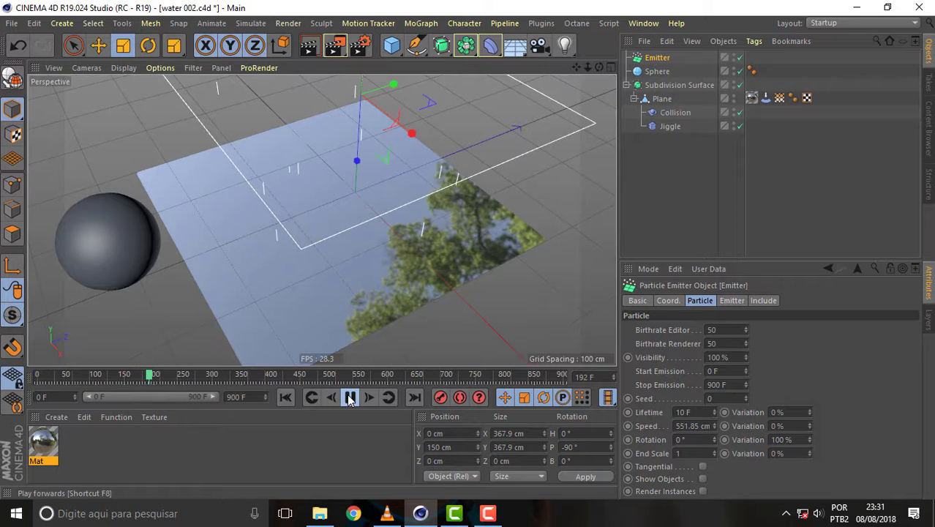
left_click(349, 396)
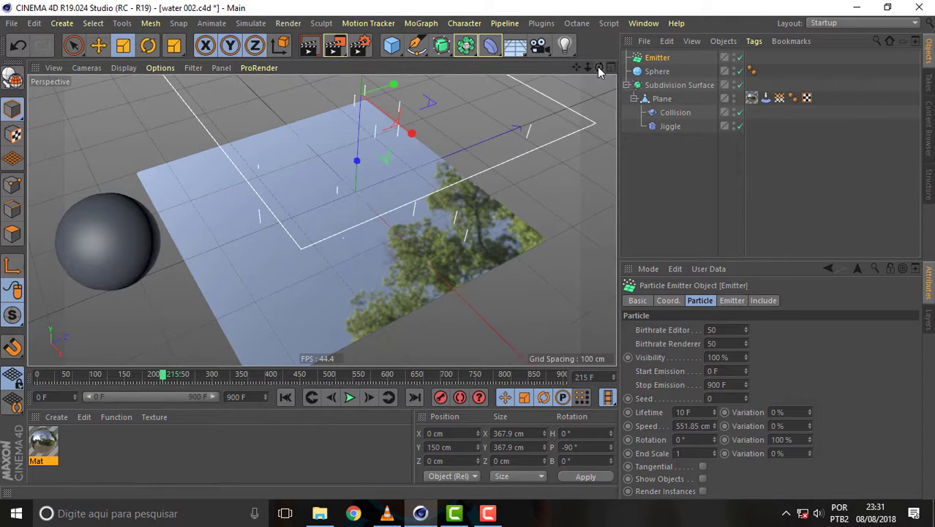
left_click_drag(597, 67, 556, 70)
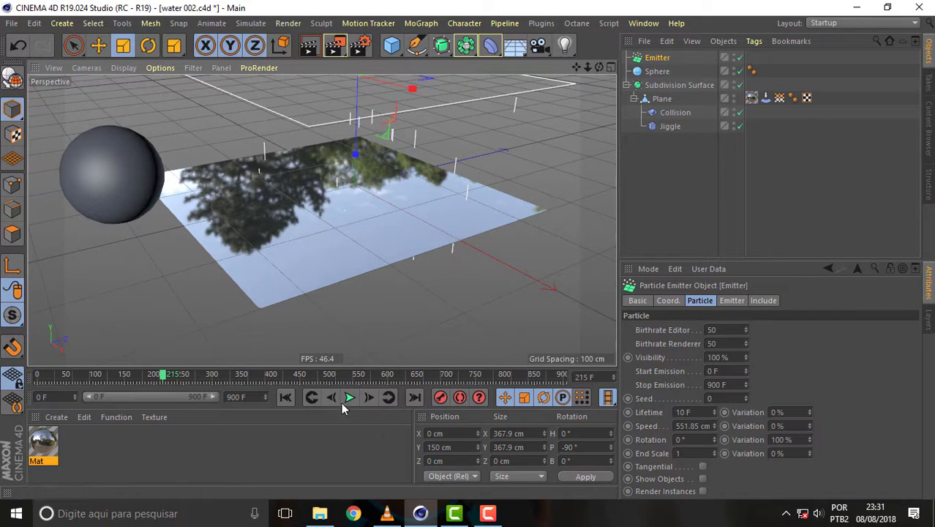
left_click(350, 396)
left_click(350, 396)
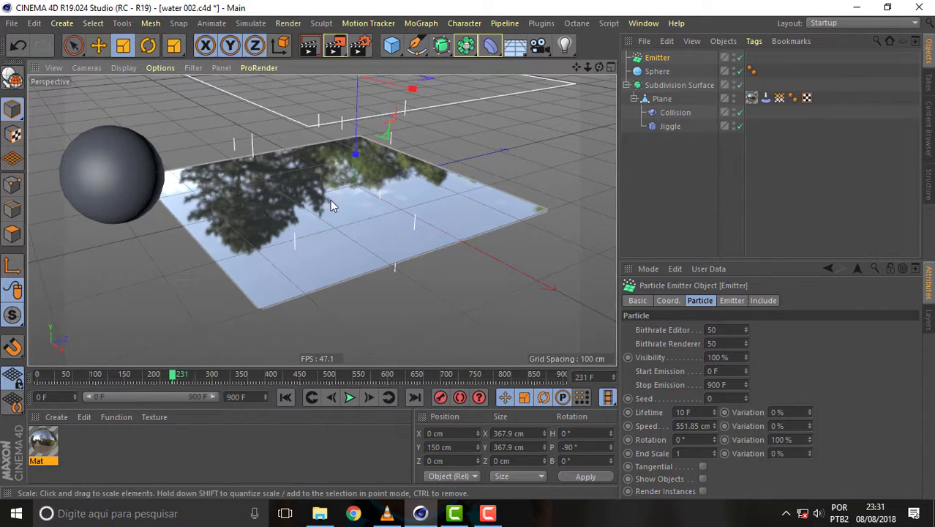
mouse_move(599, 66)
left_mouse_down()
mouse_move(578, 68)
mouse_move(593, 68)
left_mouse_up()
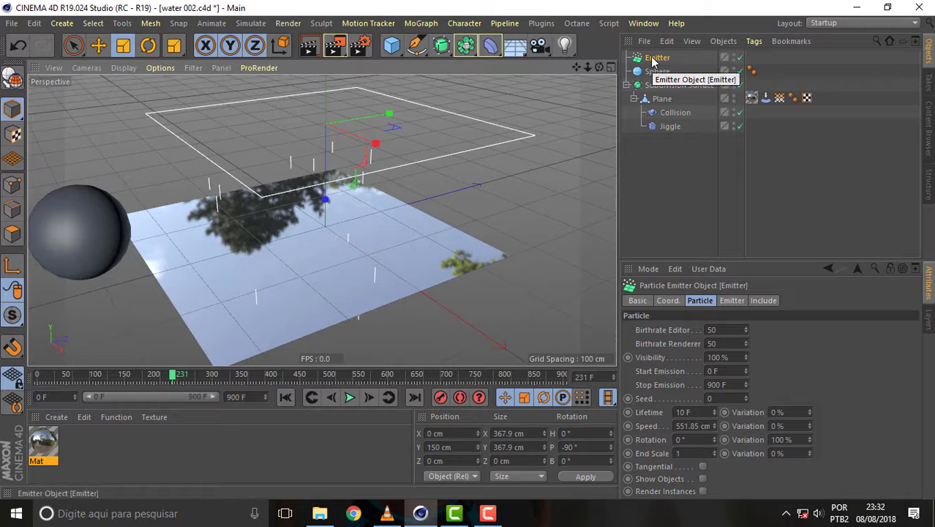
Add a Displacer deformer, undoing a stray Bend, and nest it under Plane.
left_click(490, 45)
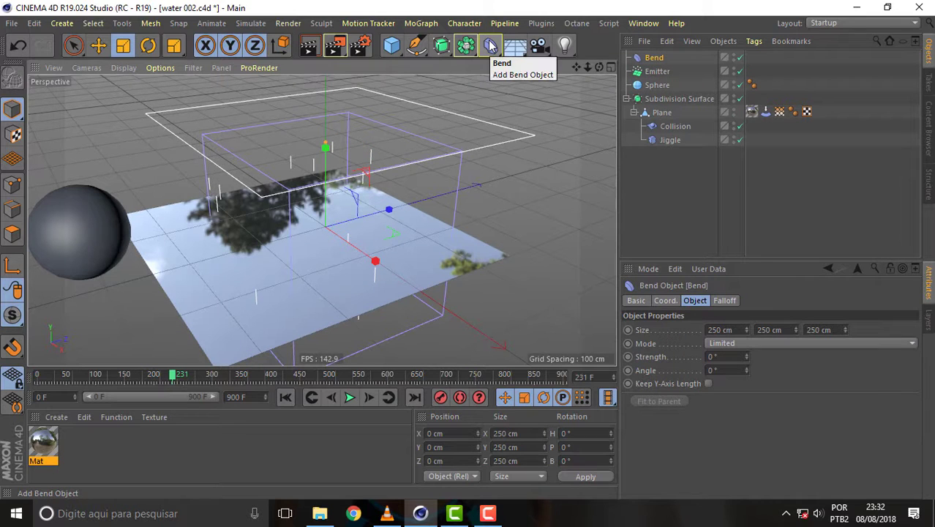
key("ctrl+z")
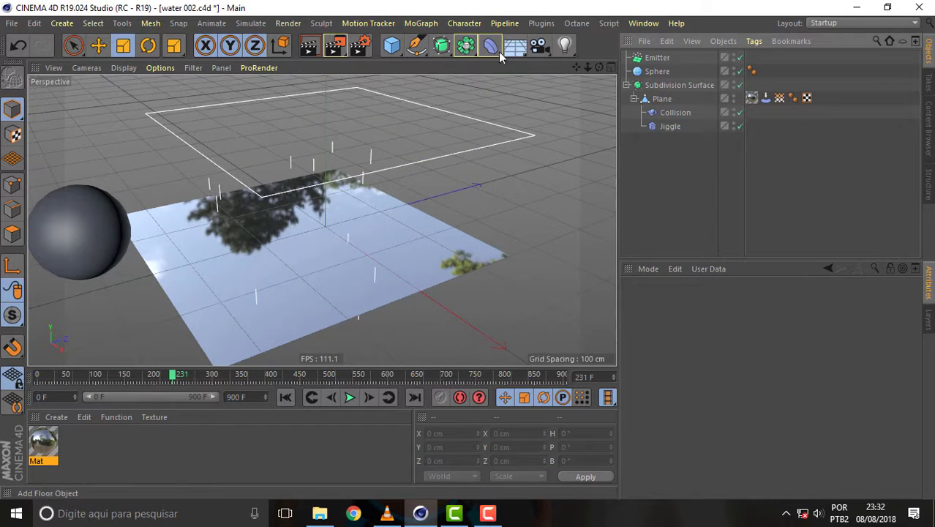
left_click(494, 50)
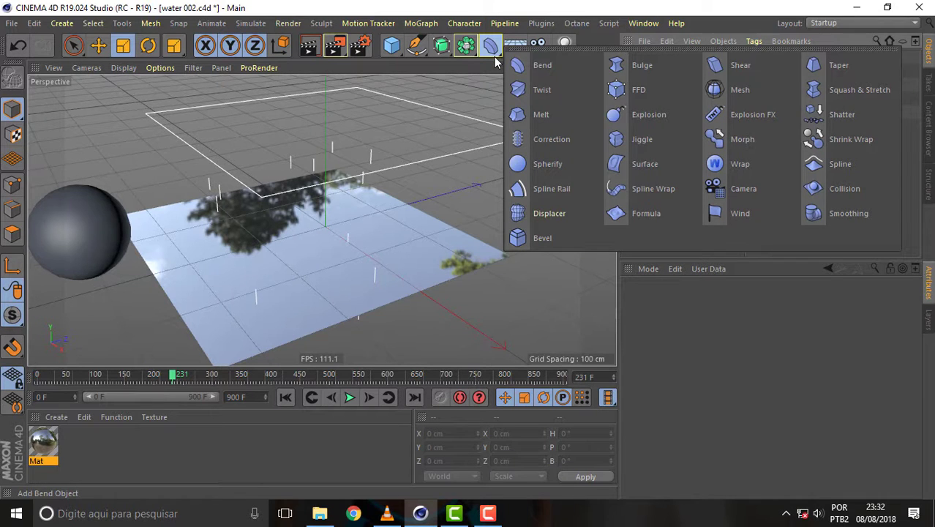
left_click(550, 213)
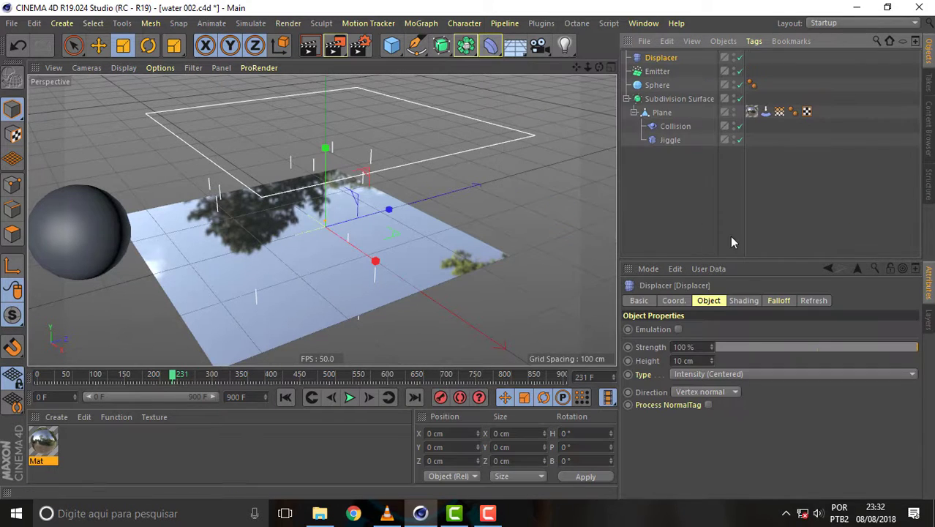
left_click_drag(662, 58, 666, 136)
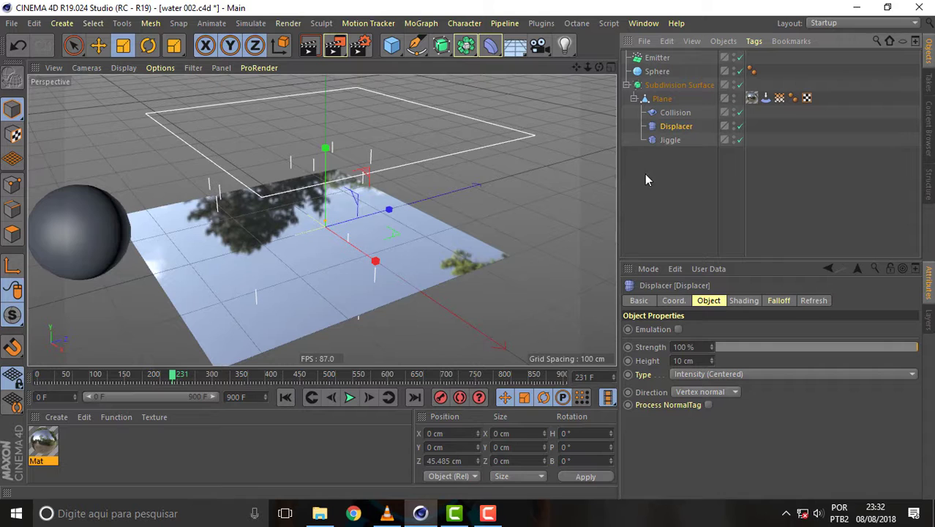
Browse the Displacer's Shading, Object and Falloff tabs and open its Shading shader list.
left_click(743, 301)
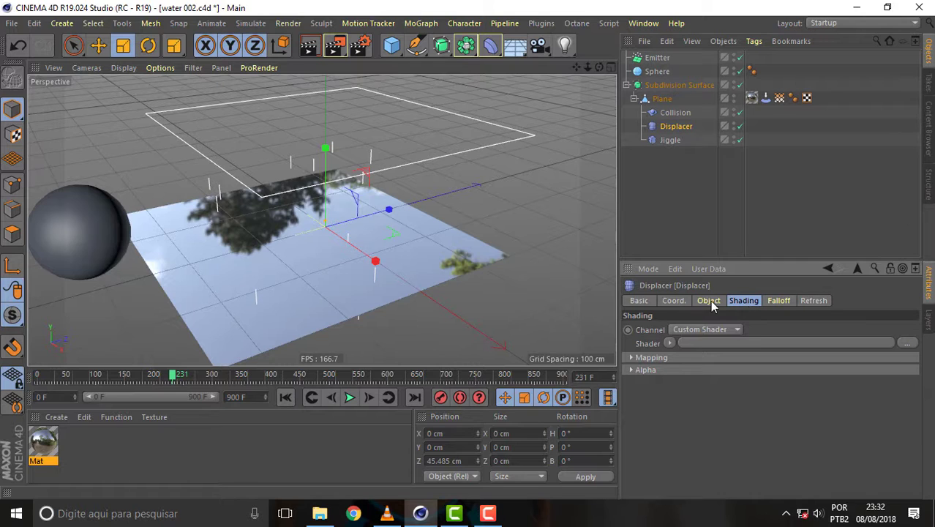
left_click(709, 300)
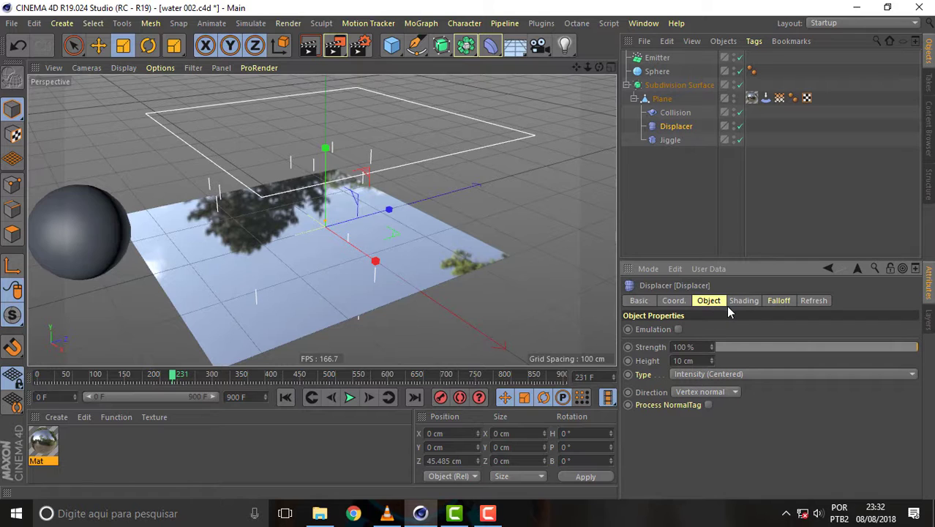
left_click(779, 301)
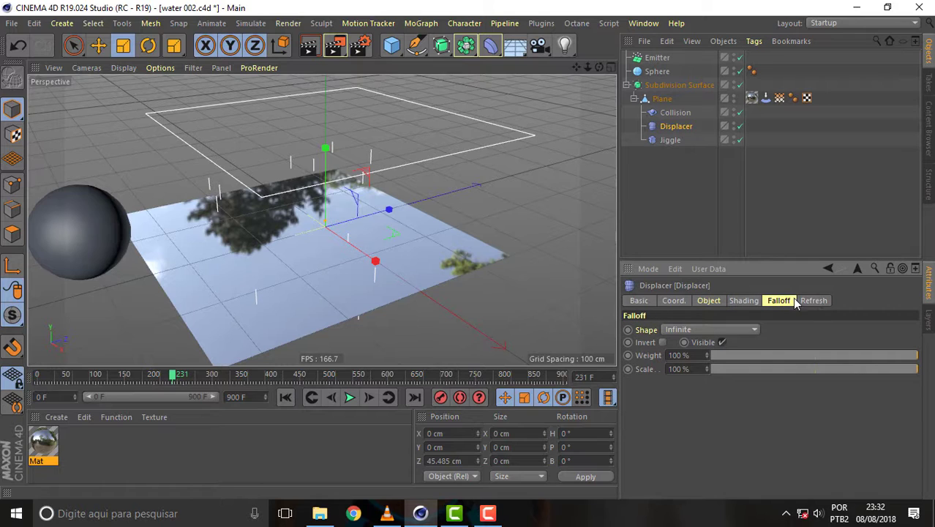
left_click(707, 304)
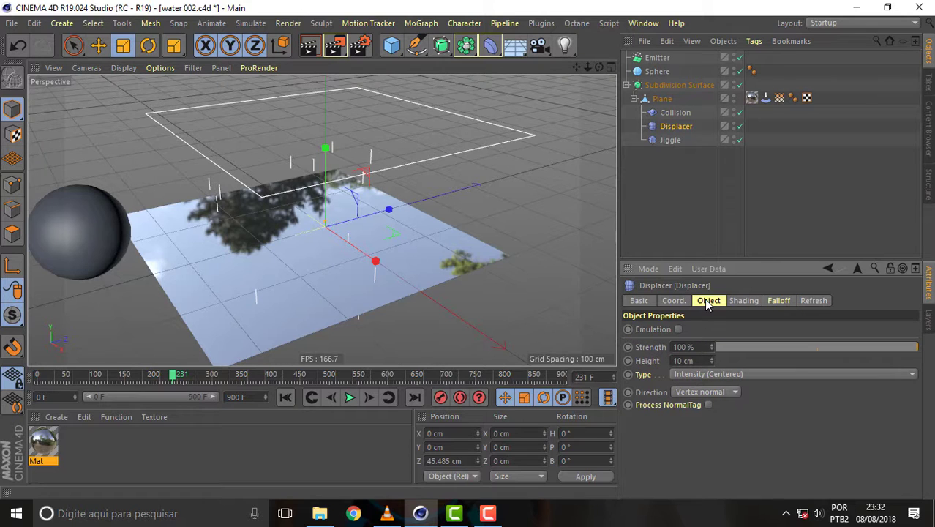
left_click(746, 303)
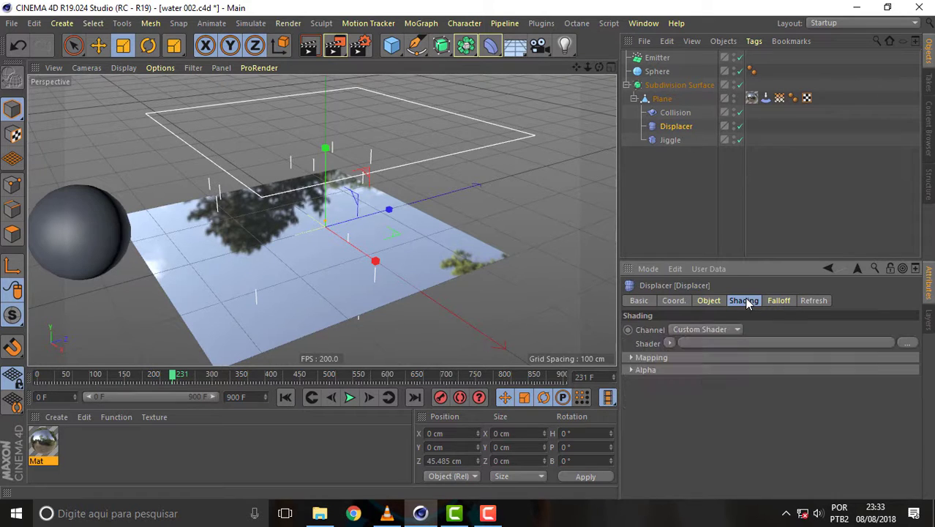
left_click(669, 344)
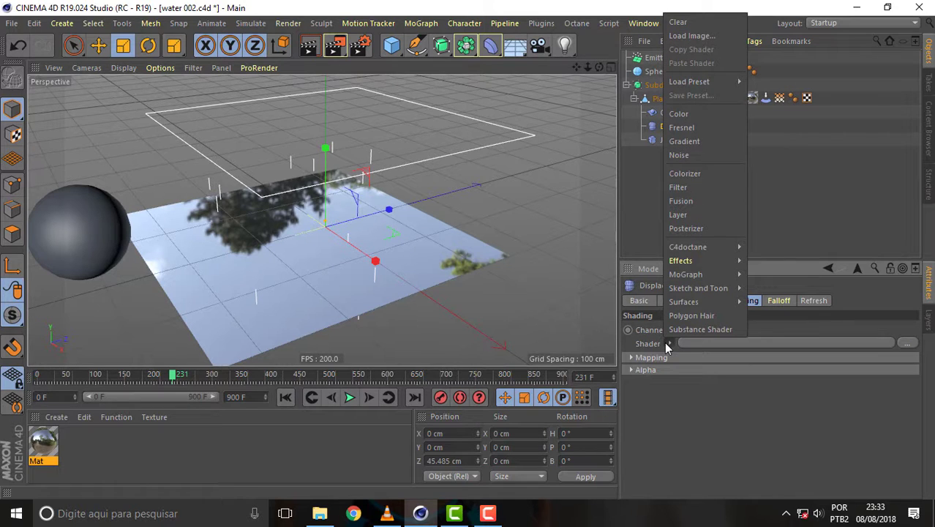
left_click(707, 414)
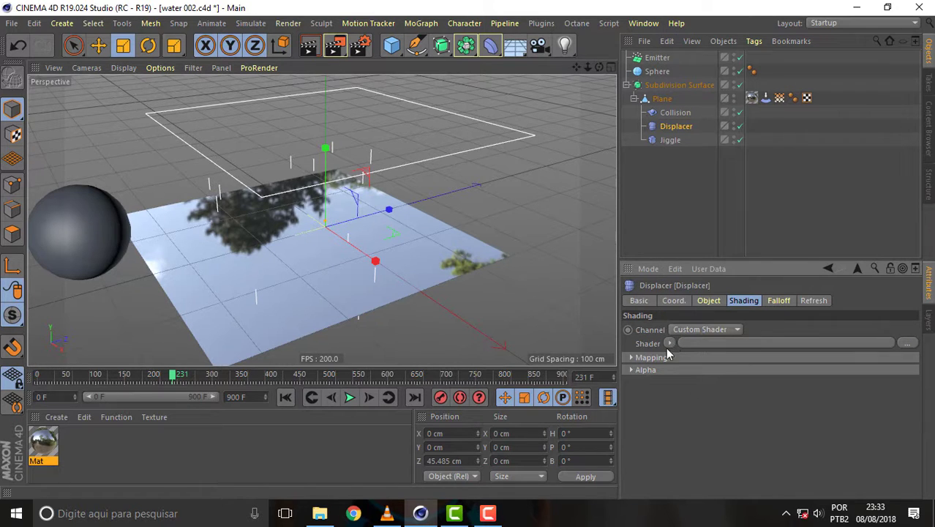
left_click(706, 331)
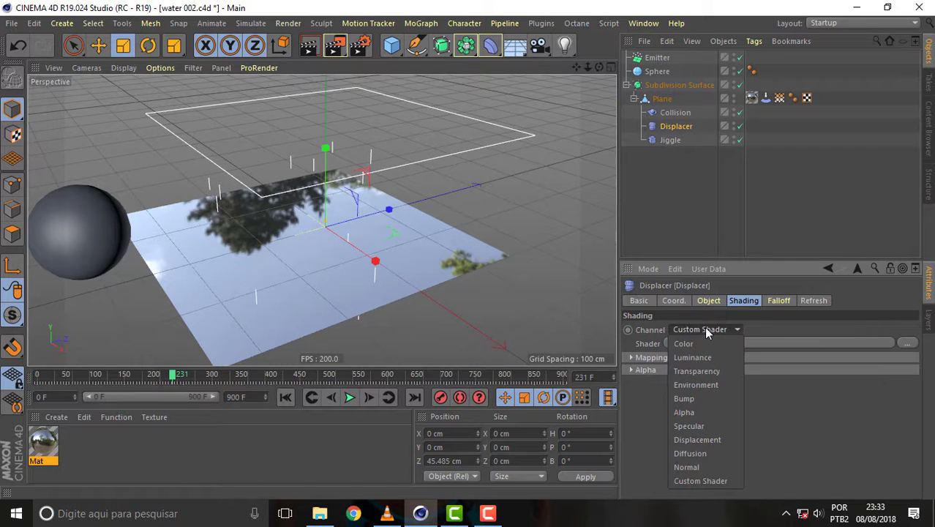
left_click(773, 388)
left_click(668, 344)
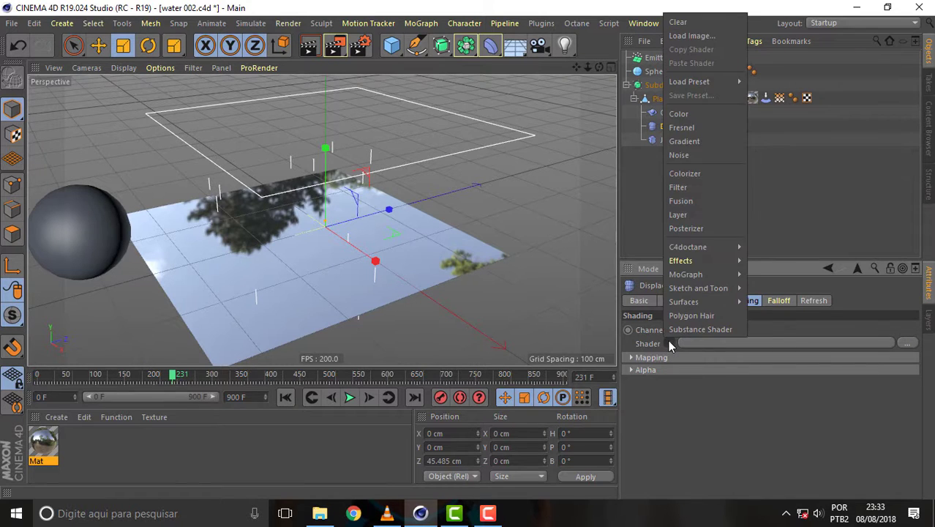
mouse_move(682, 261)
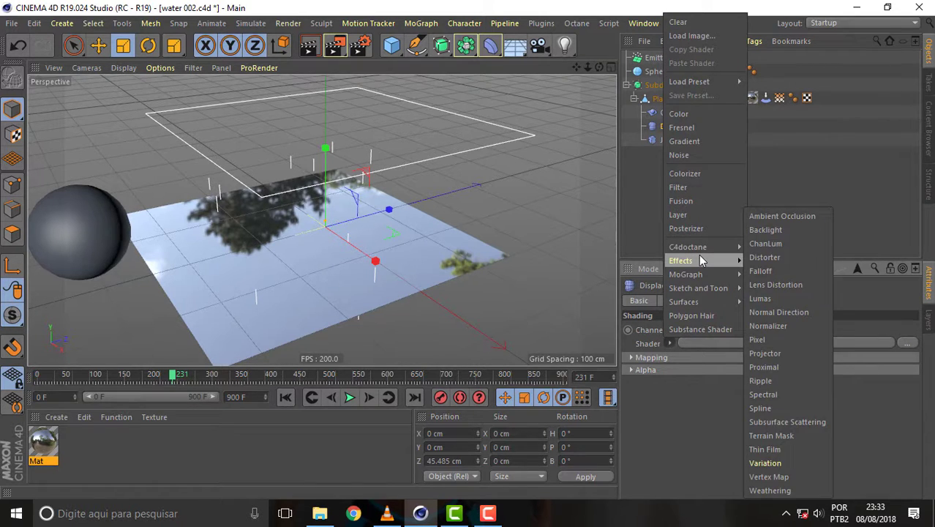
left_click(695, 425)
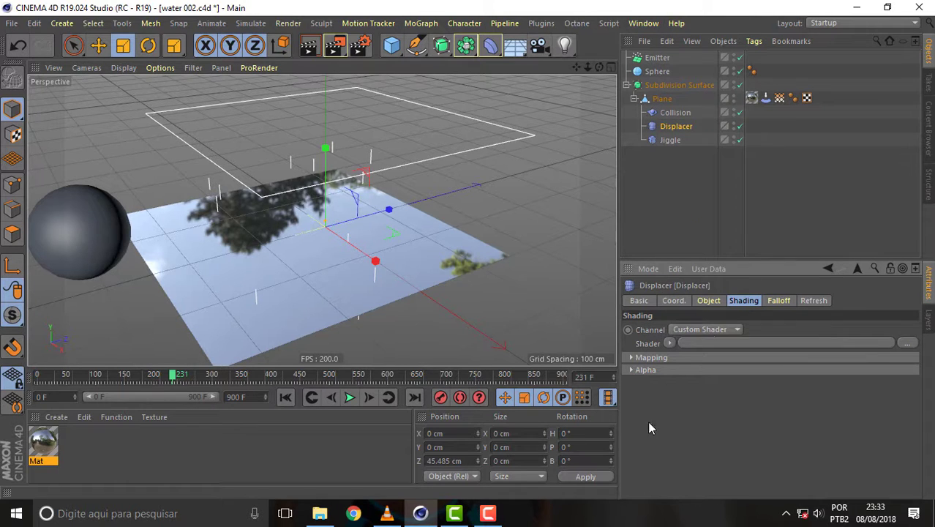
left_click(667, 344)
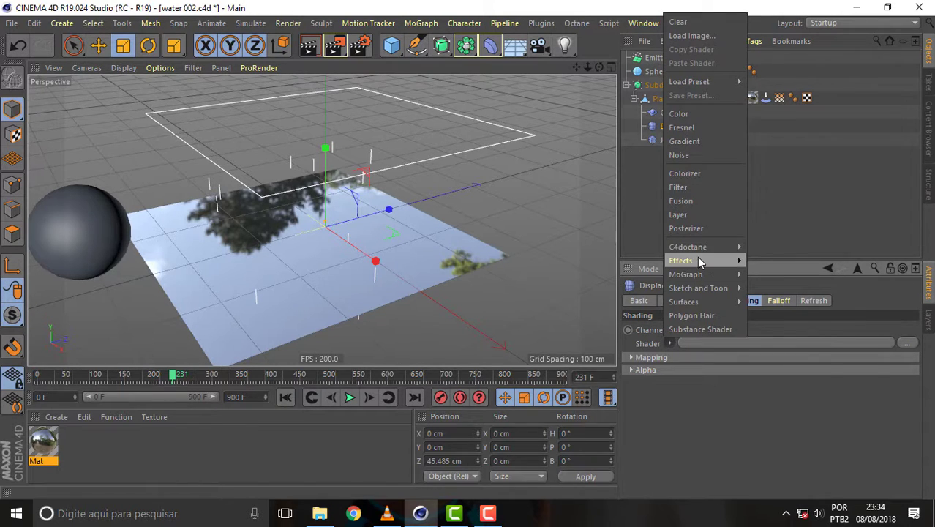
mouse_move(680, 260)
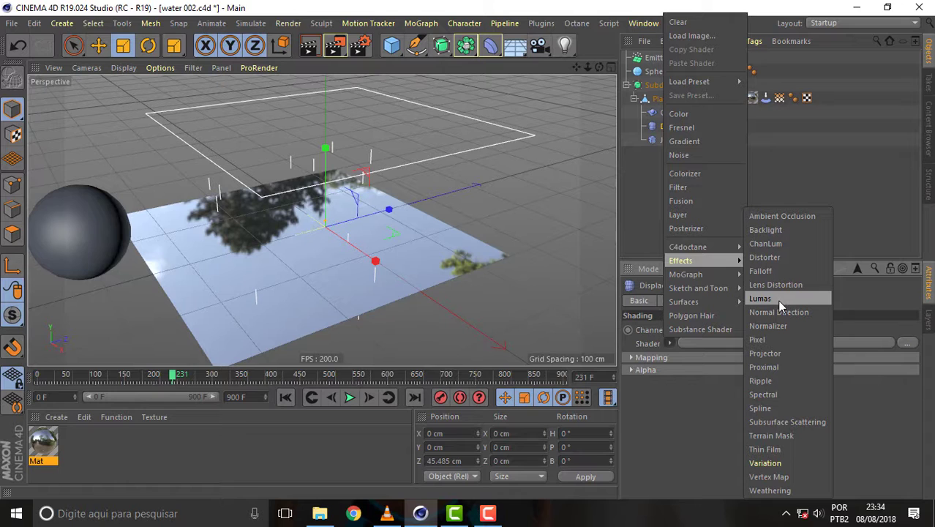
left_click(778, 368)
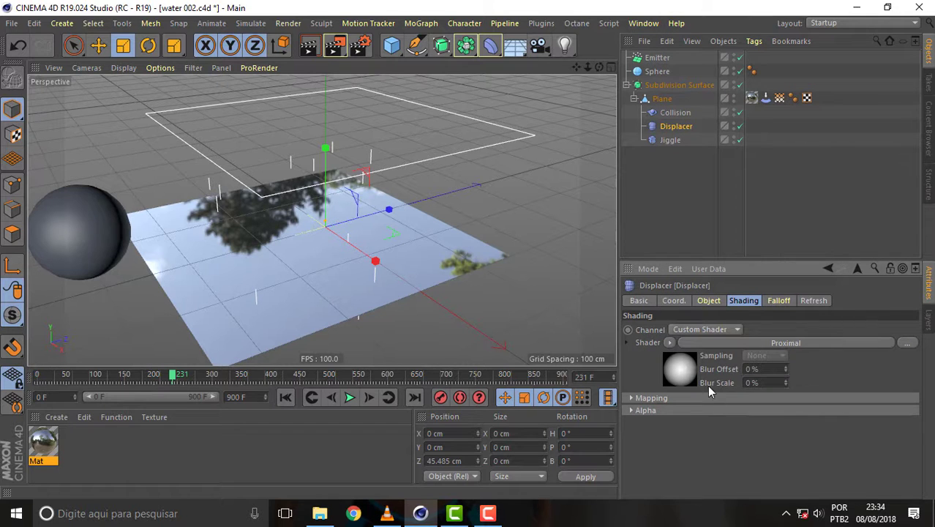
left_click(667, 344)
left_click(805, 459)
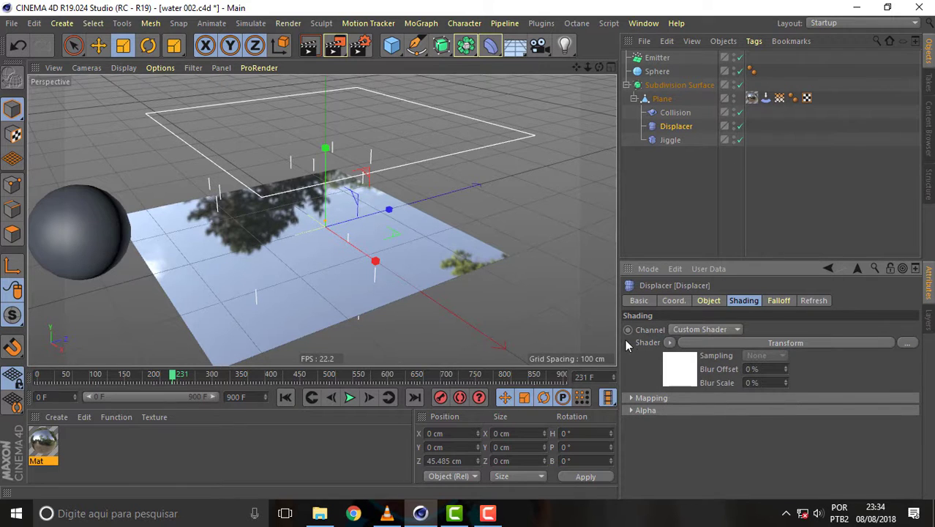
left_click(626, 342)
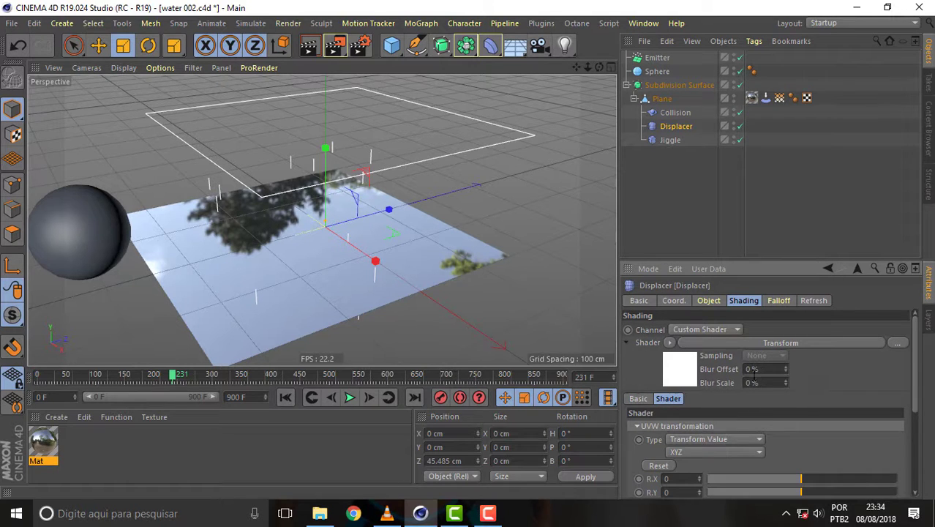
left_click_drag(917, 361, 914, 373)
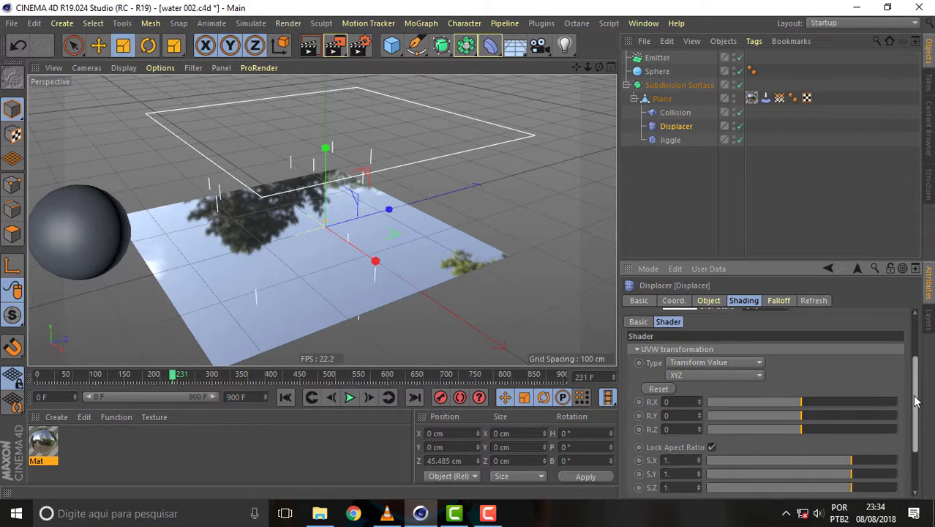
scroll(731, 387, "up", 2)
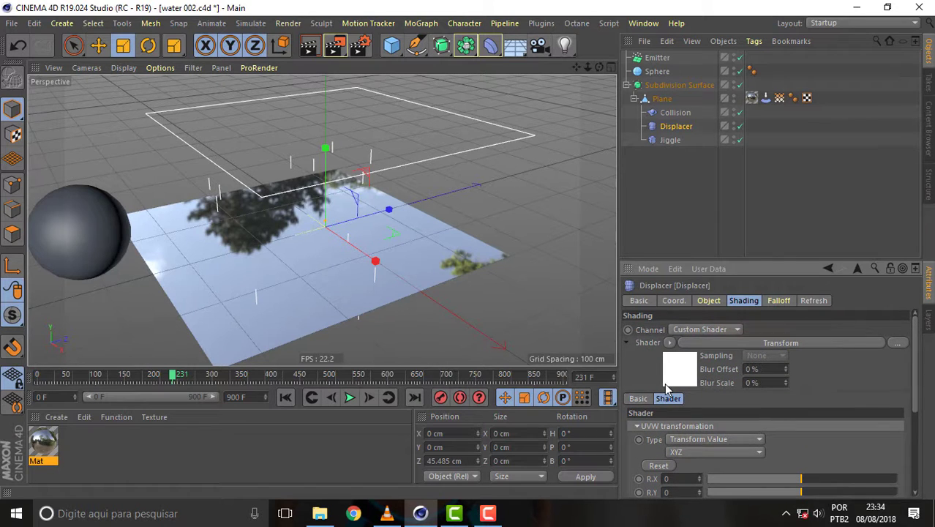
Set the Displacer's shader to Effects > Proximal, clearing and reloading it once.
left_click(668, 343)
mouse_move(680, 260)
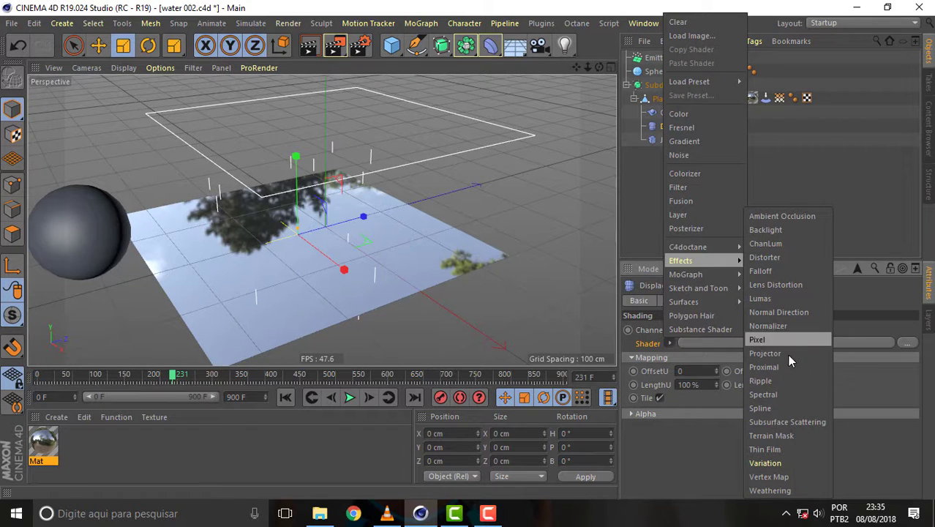
left_click(783, 367)
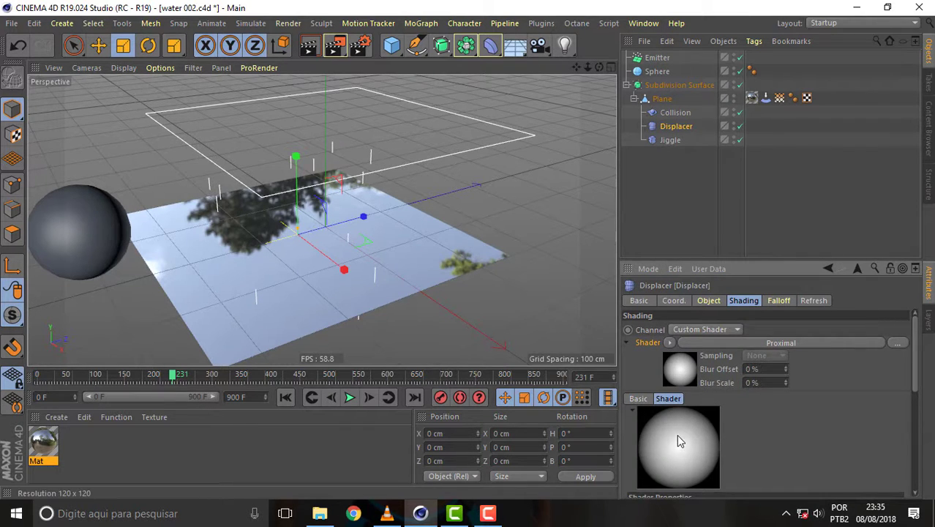
right_click(650, 341)
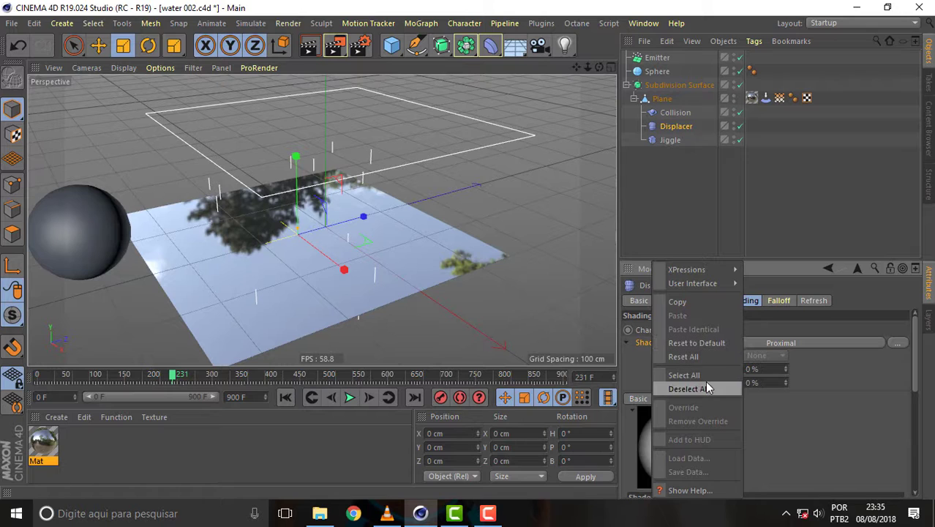
left_click(704, 355)
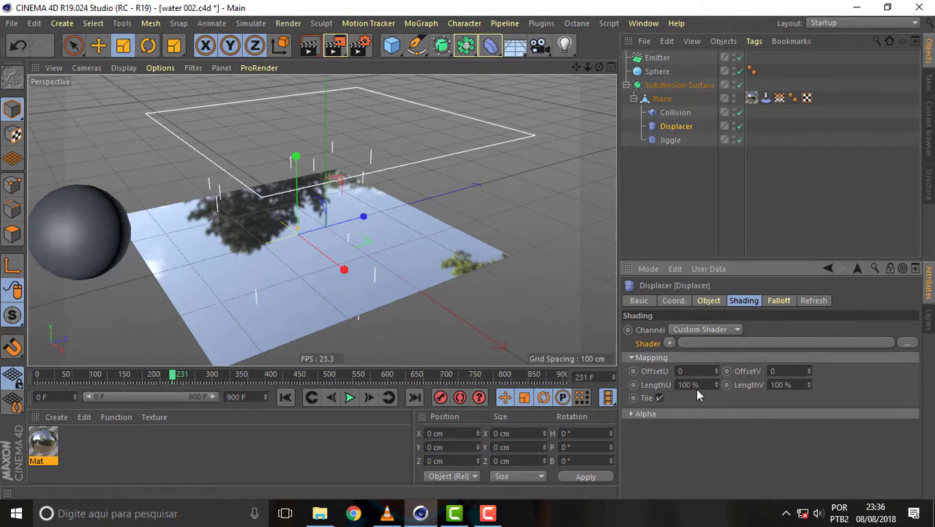
left_click(668, 344)
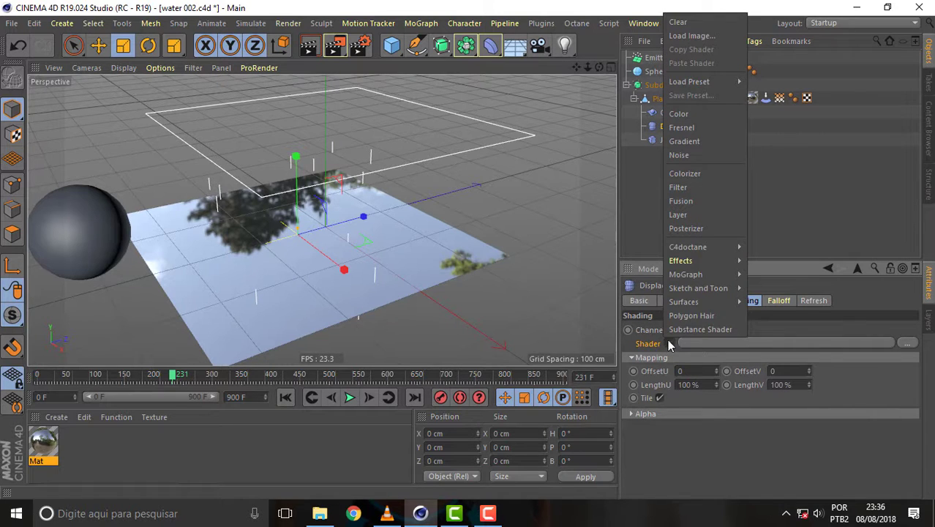
mouse_move(680, 260)
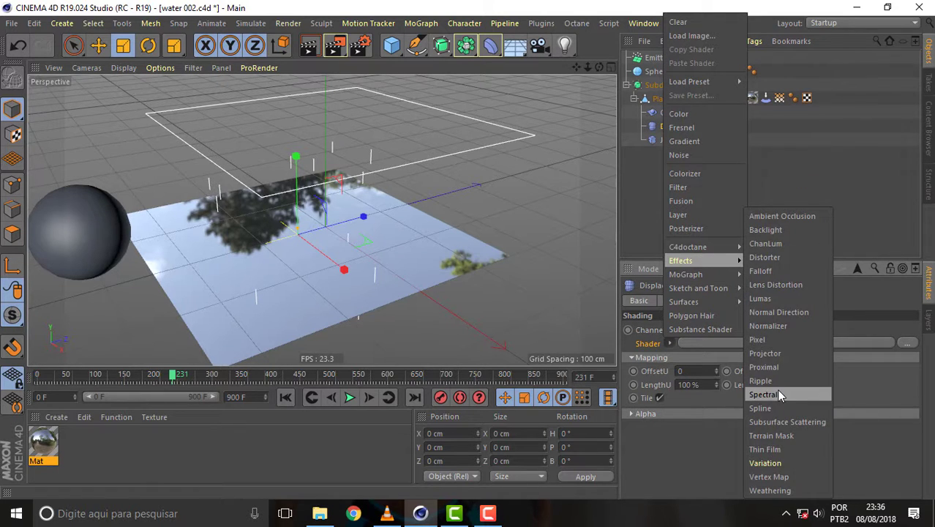
left_click(781, 366)
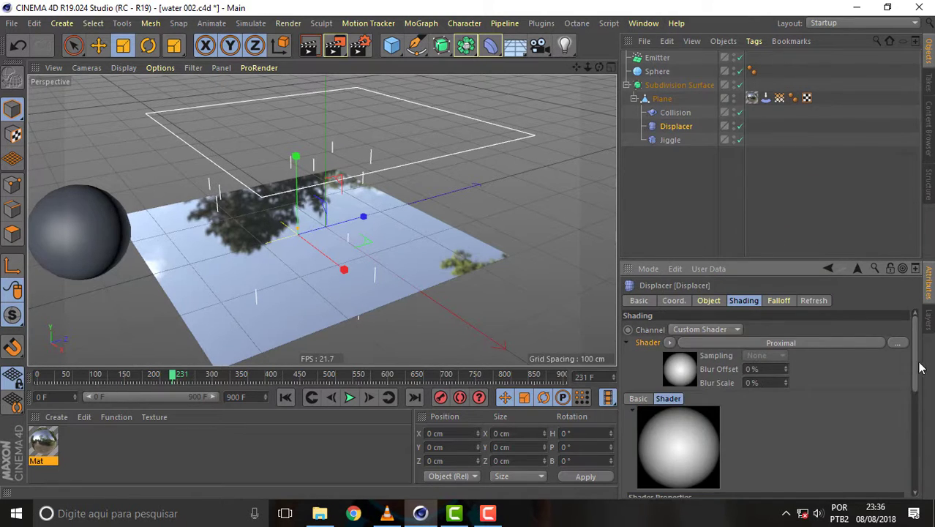
Link Emitter into the Proximal Objects field and play the animation to watch the plane deform.
scroll(920, 368, "down", 1)
scroll(914, 395, "down", 1)
scroll(914, 439, "down", 1)
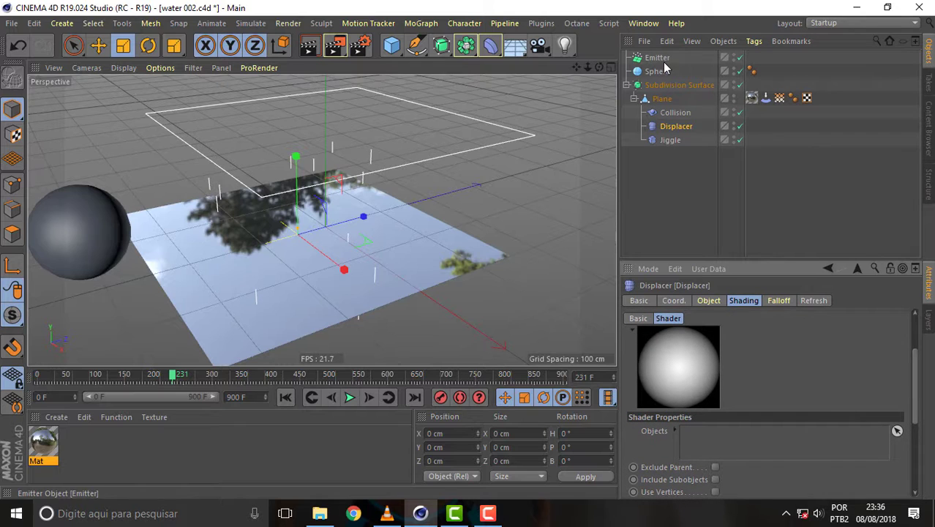
left_click_drag(663, 59, 725, 432)
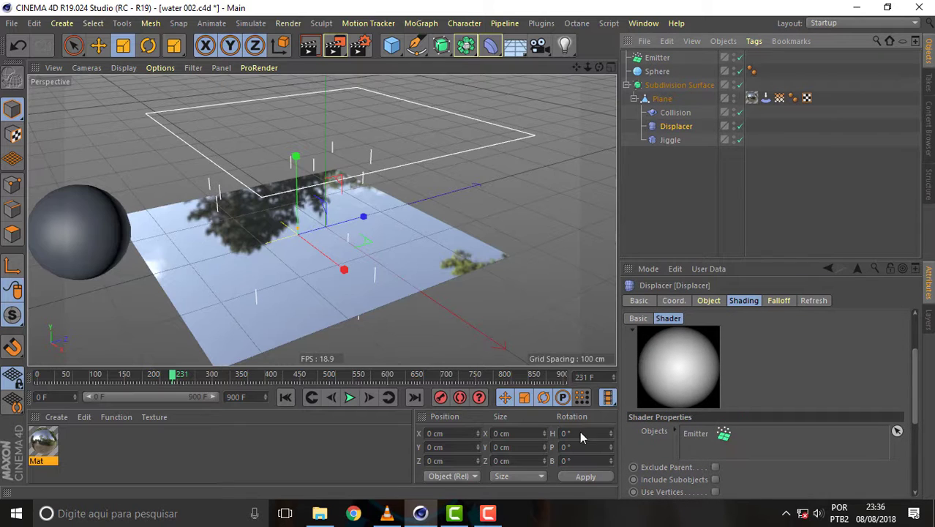
left_click(350, 396)
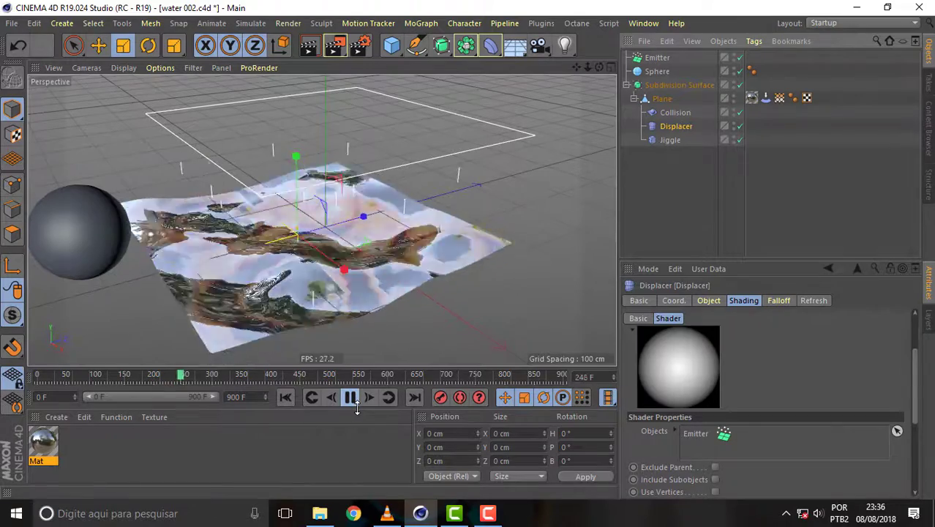
mouse_move(598, 67)
left_mouse_down()
mouse_move(578, 73)
mouse_move(578, 92)
left_mouse_up()
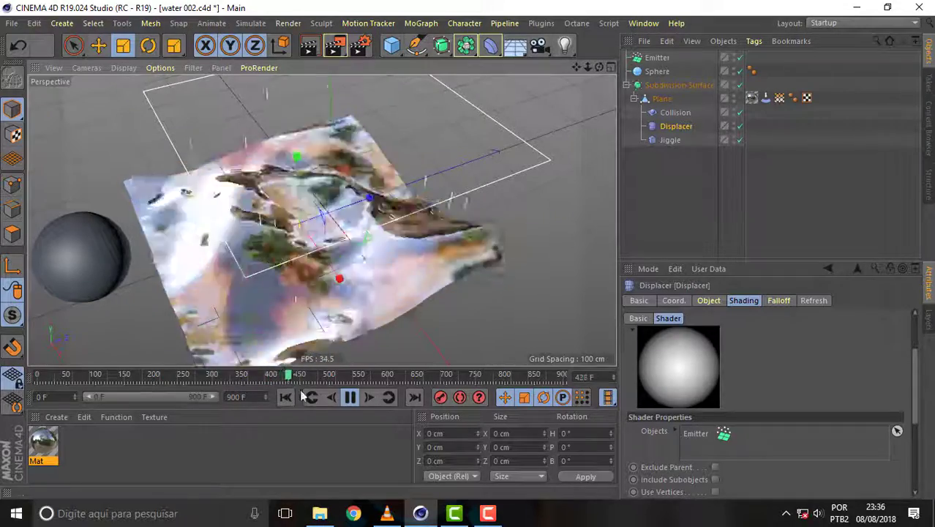
Load the Heat 1 preset into Mat's Colorizer gradient and close the Material Editor.
double_click(44, 443)
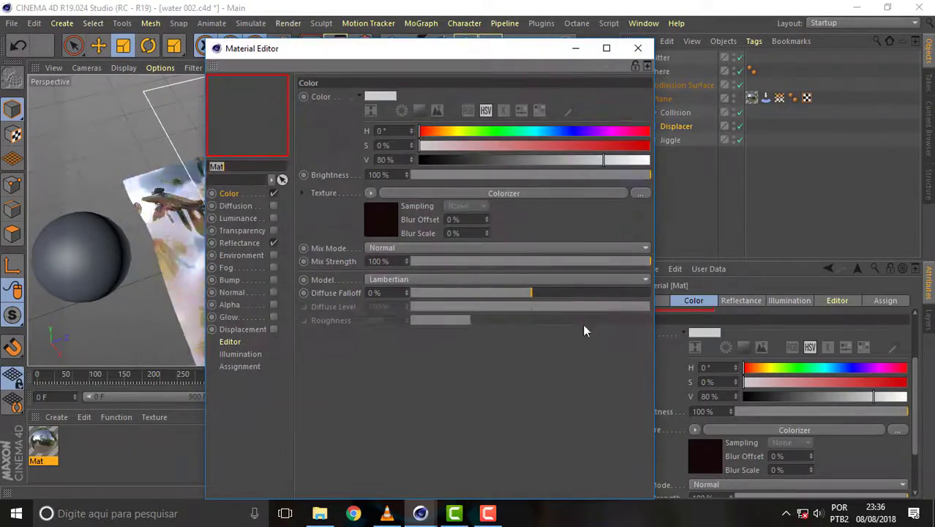
left_click_drag(472, 49, 671, 42)
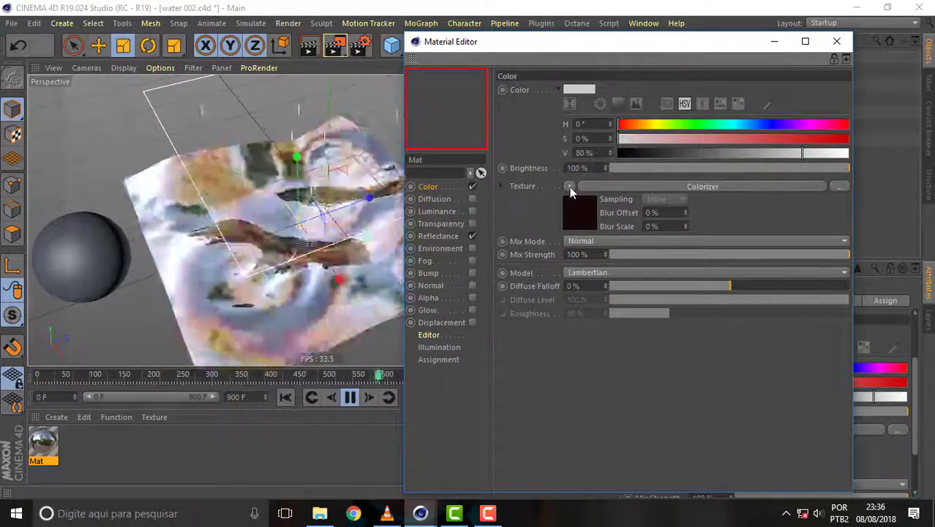
left_click(569, 209)
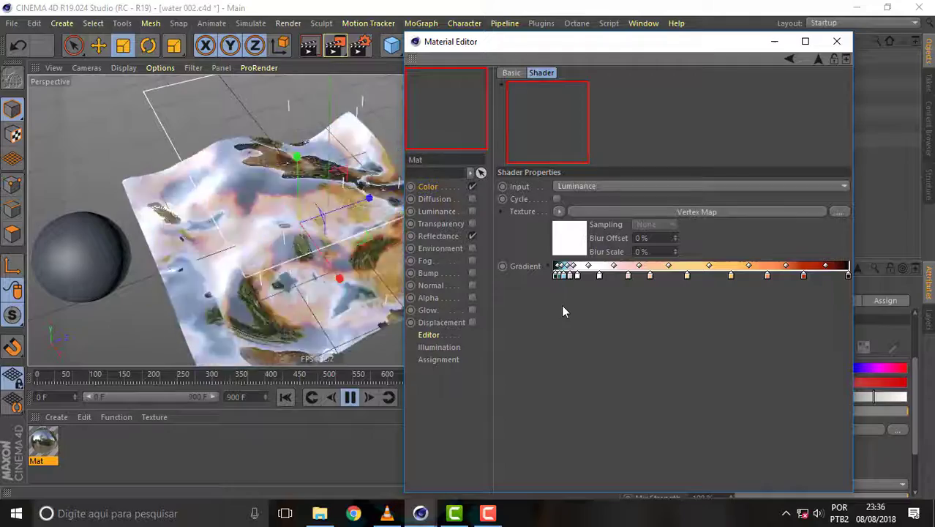
left_click(547, 266)
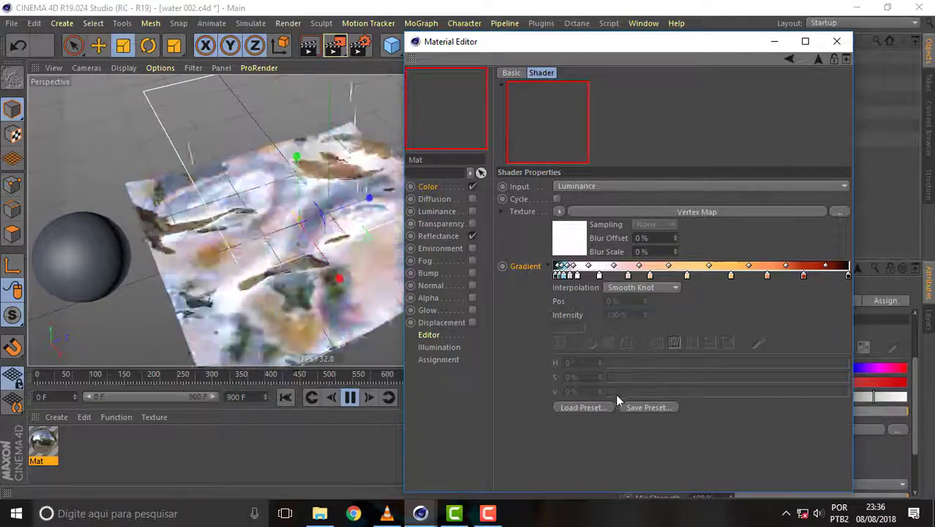
left_click(583, 408)
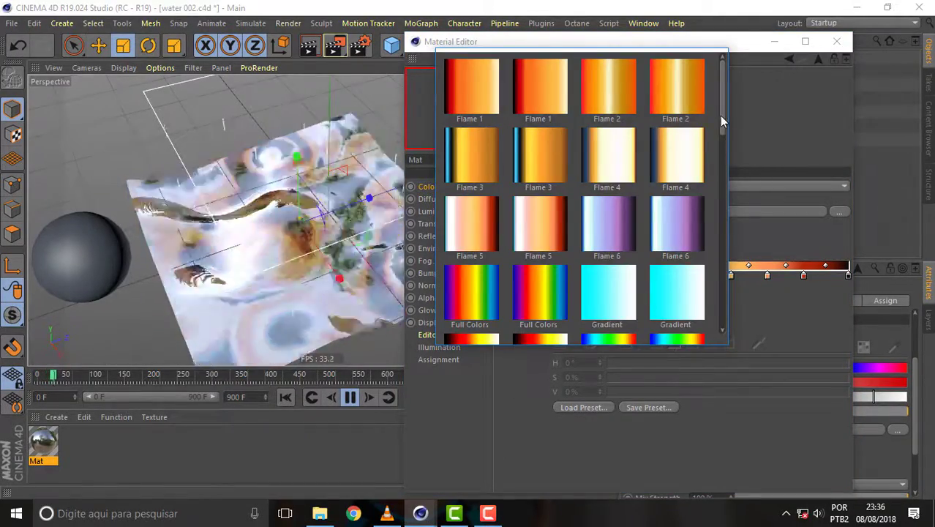
left_click_drag(721, 121, 724, 157)
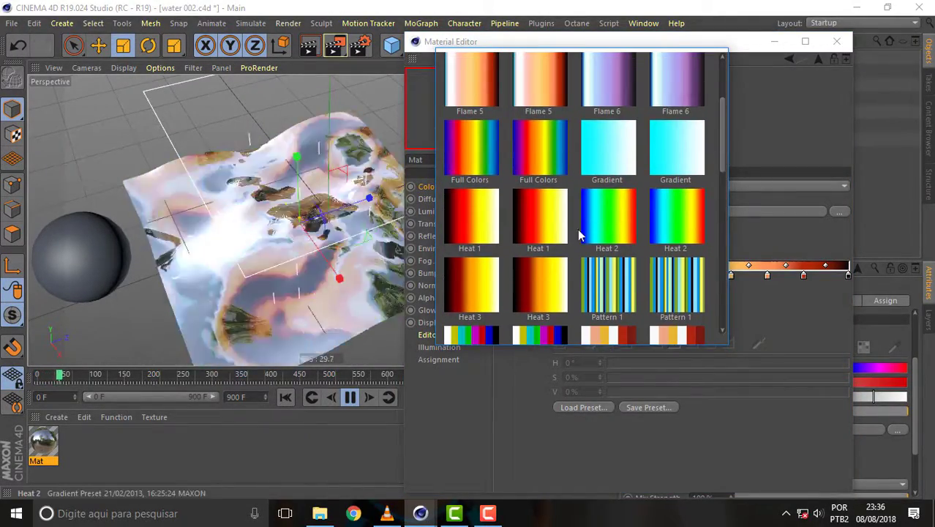
left_click(530, 219)
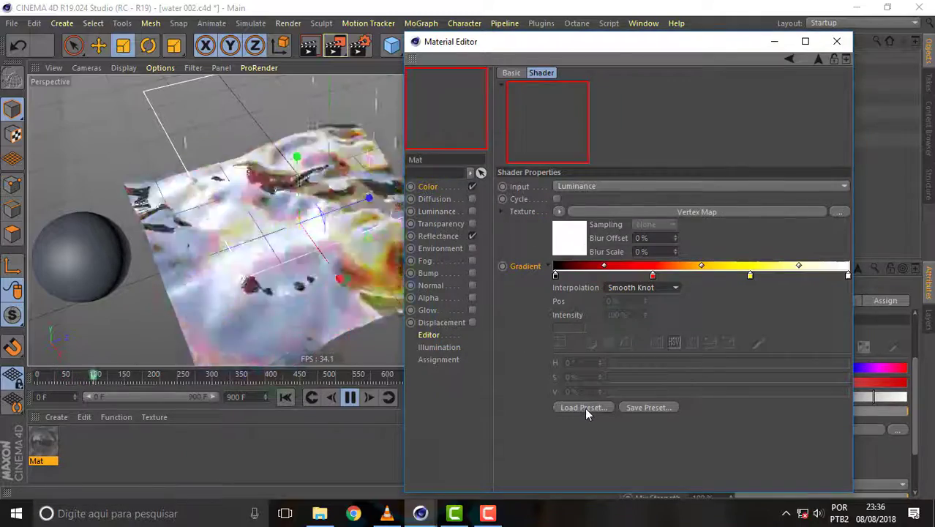
left_click(583, 407)
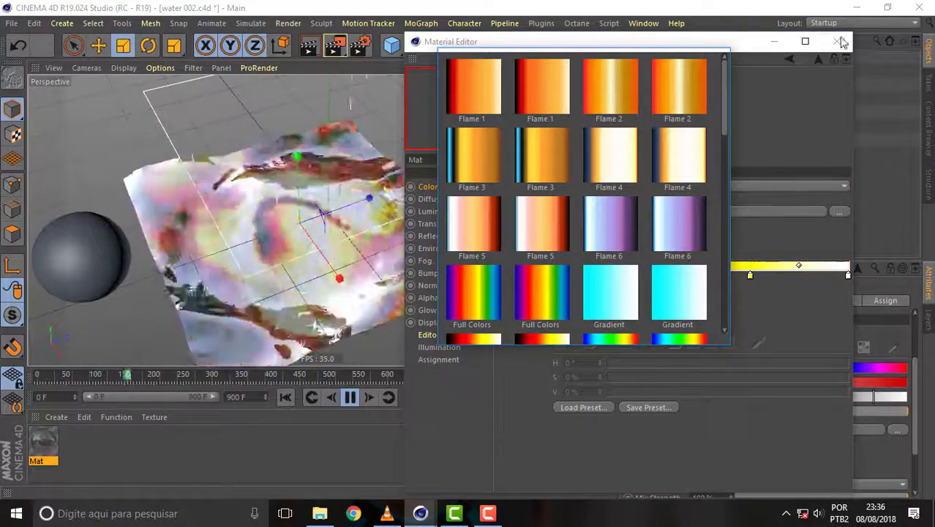
left_click(842, 43)
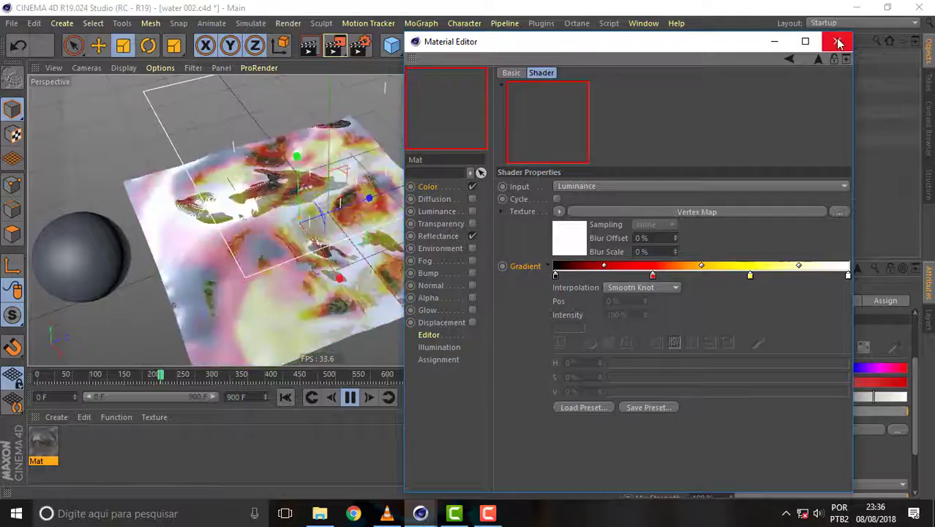
left_click(839, 43)
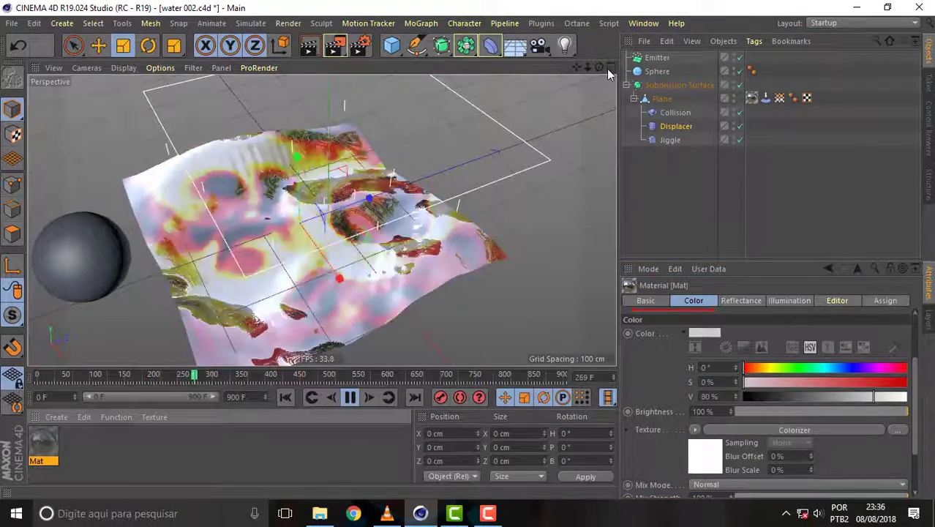
Orbit the viewport to view the rippling water plane from lower angles.
left_click_drag(600, 66, 687, 76)
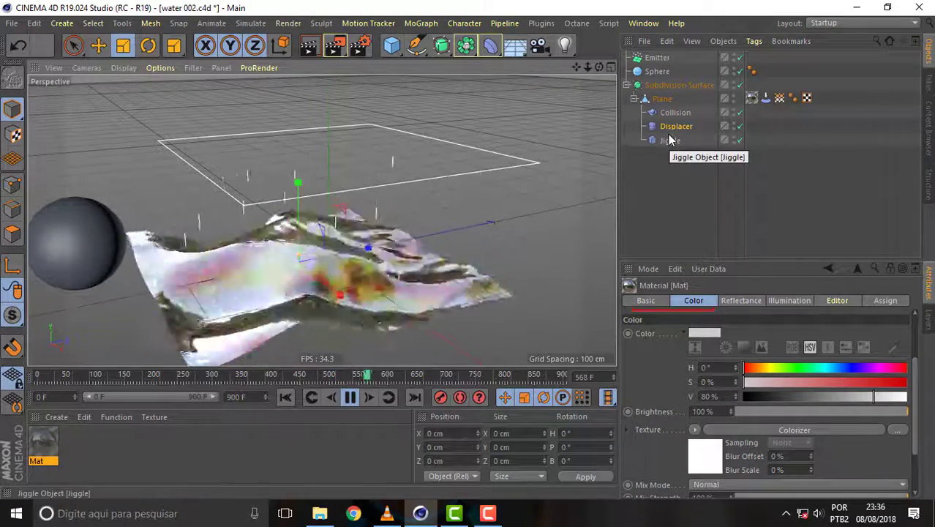
left_click_drag(600, 66, 570, 80)
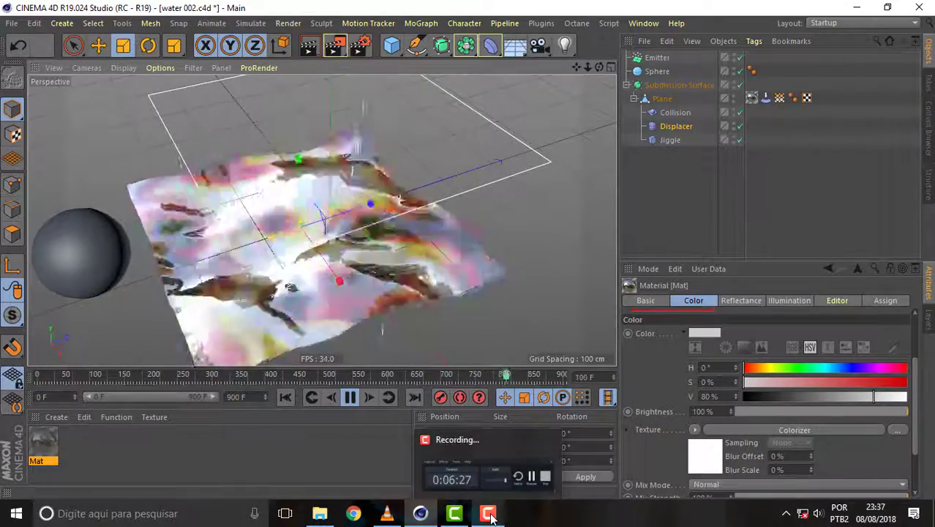
Set the Displacer's Proximal End Distance to 100%, then to 10%.
left_click(676, 126)
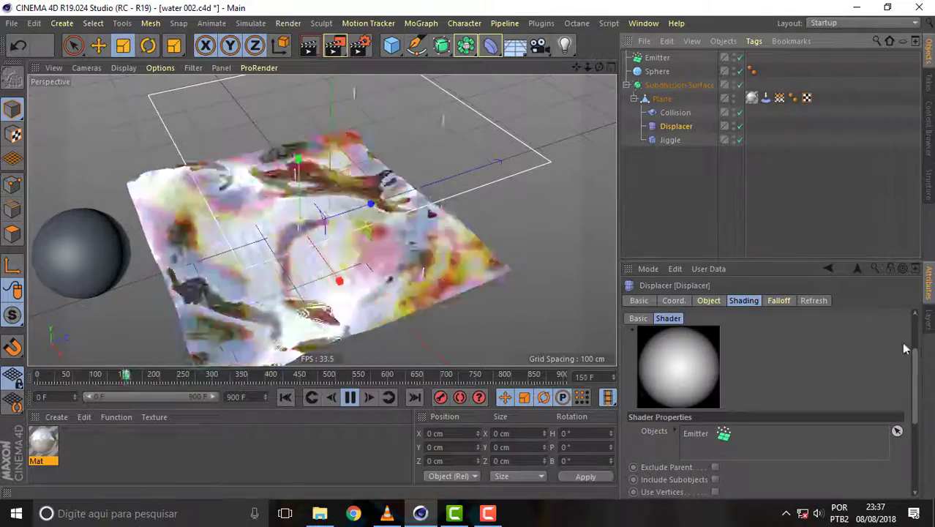
left_click_drag(914, 344, 917, 436)
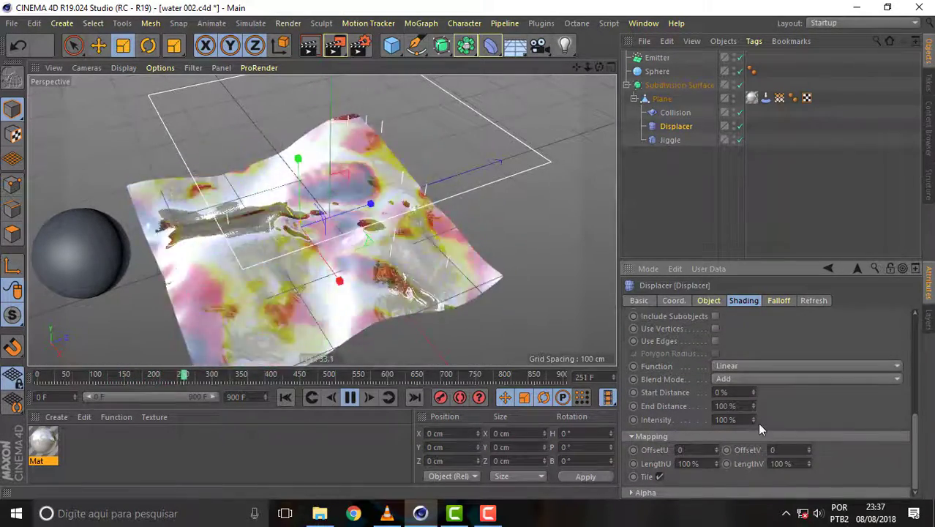
left_click_drag(752, 405, 751, 414)
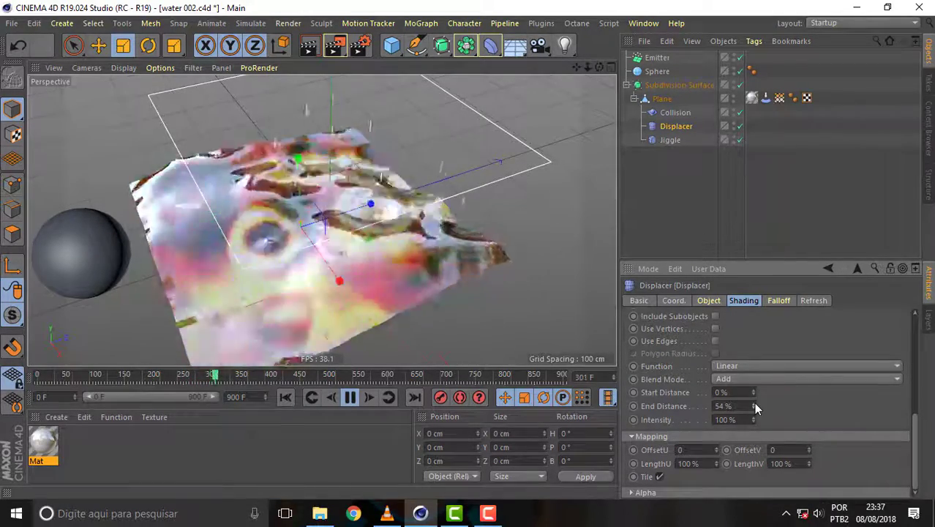
type("100")
key("Return")
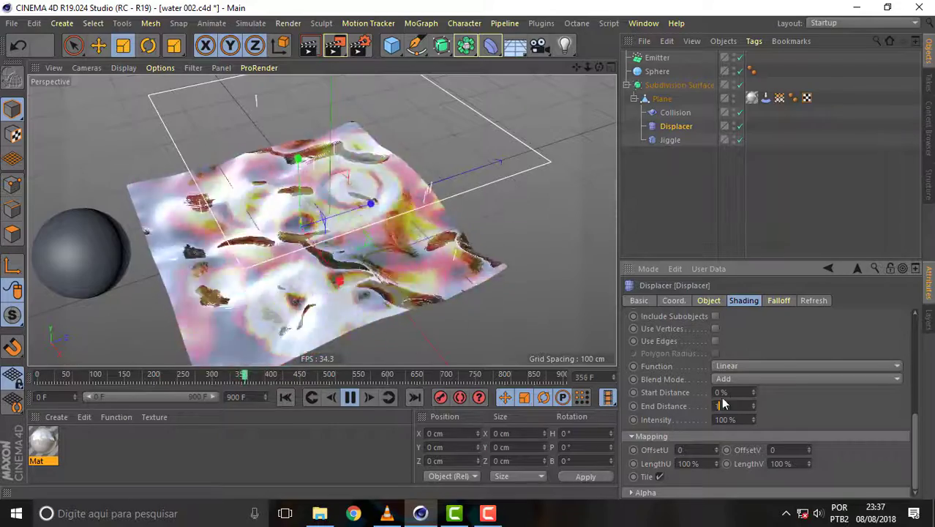
left_click_drag(916, 422, 910, 407)
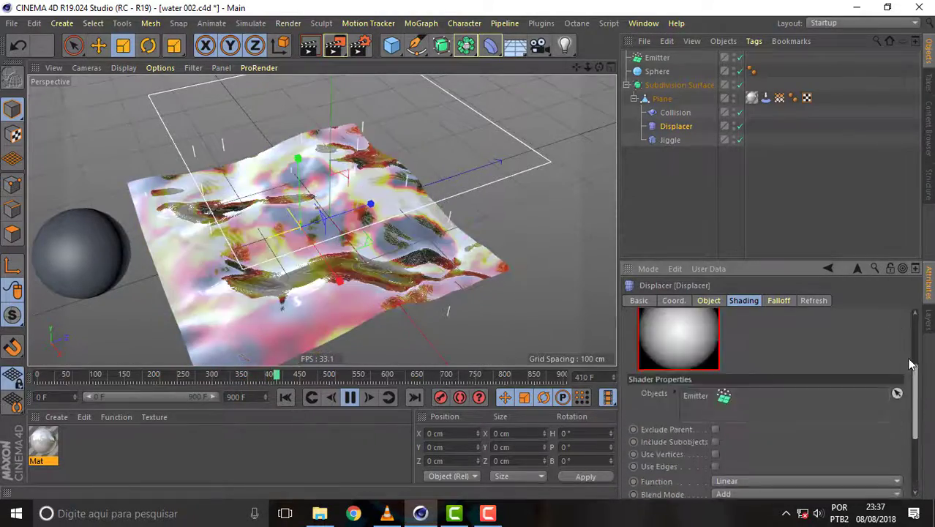
scroll(910, 407, "down", 1)
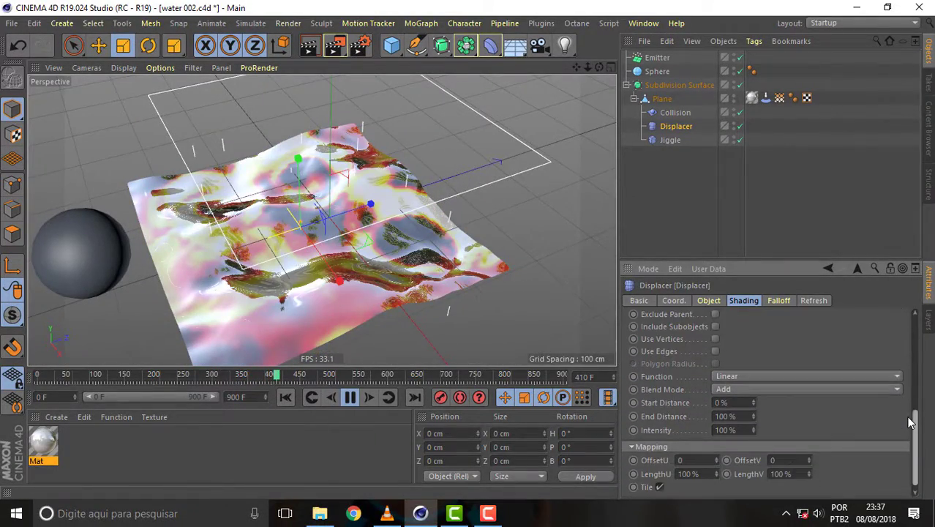
double_click(724, 417)
type("10")
key("Tab")
left_click_drag(588, 69, 599, 69)
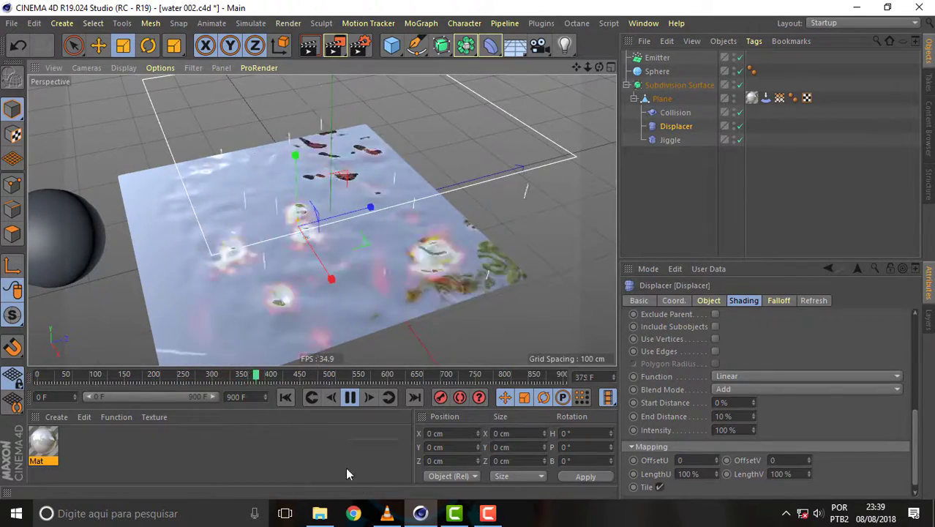
Toggle End Distance between 100% and 10%, leaving it at 10%, and set Intensity to 10%.
left_click(724, 415)
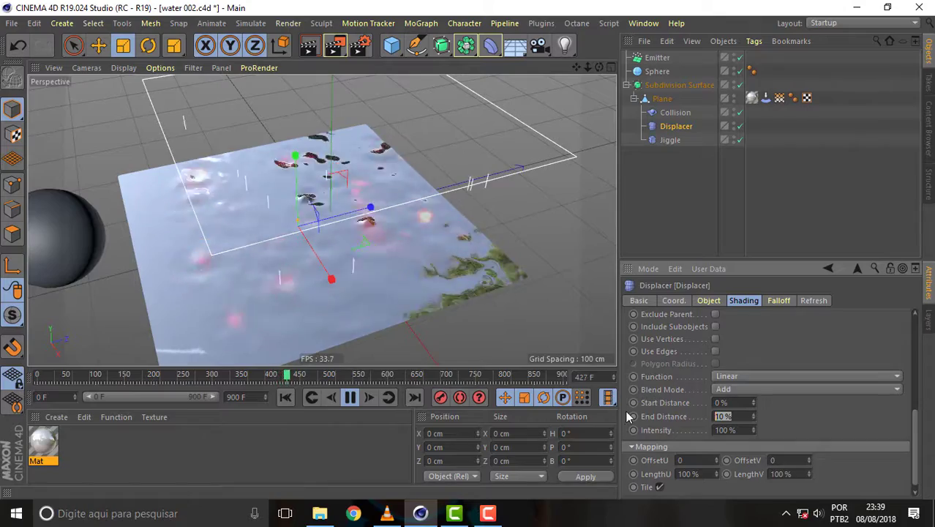
type("100")
key("Return")
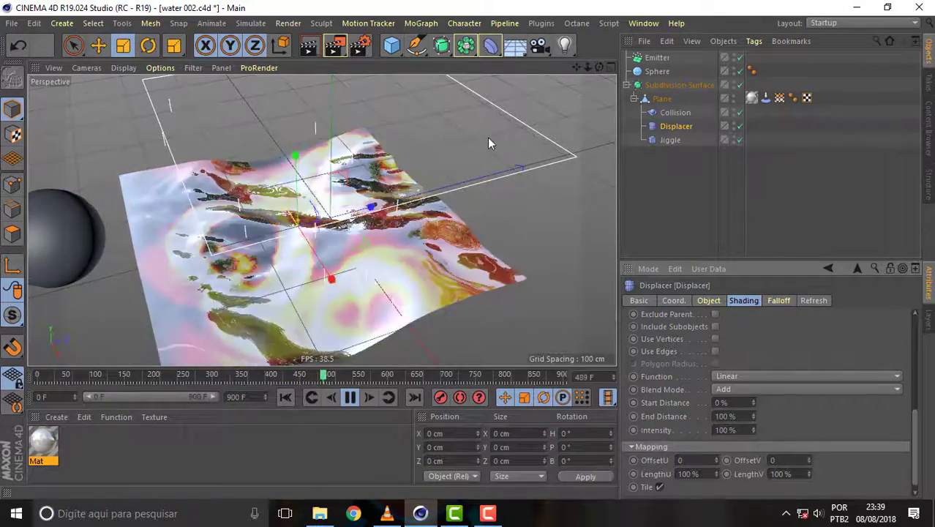
left_click(724, 416)
type("10")
key("Return")
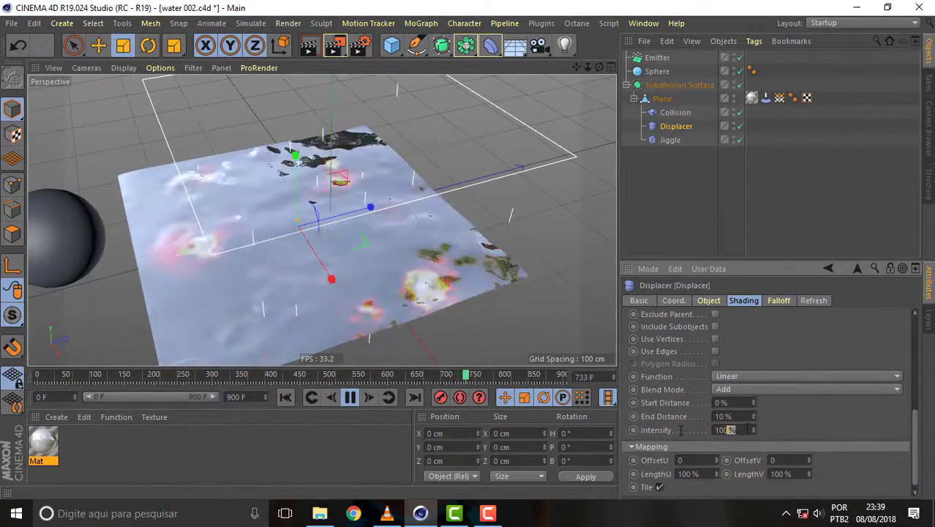
left_click(725, 429)
type("10")
key("Return")
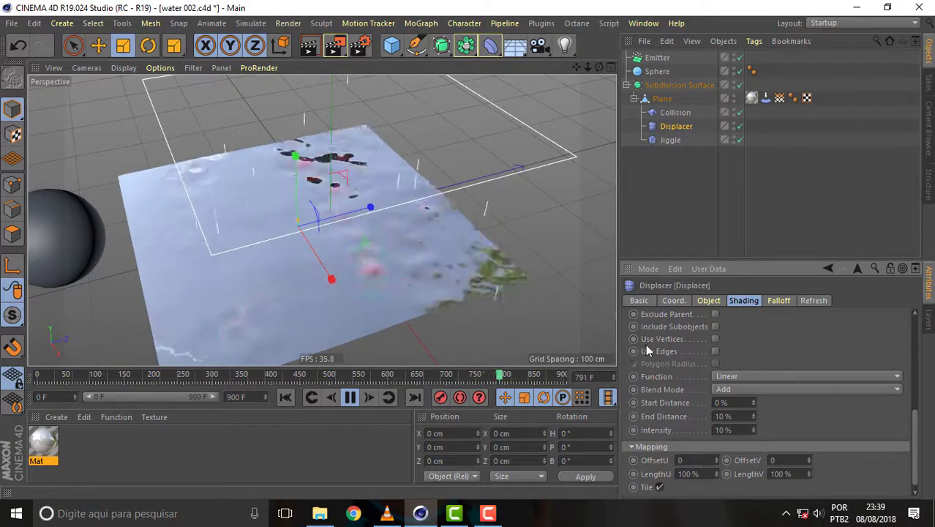
Try Intensity at 200%, then undo it back to 100%.
left_click_drag(596, 68, 563, 80)
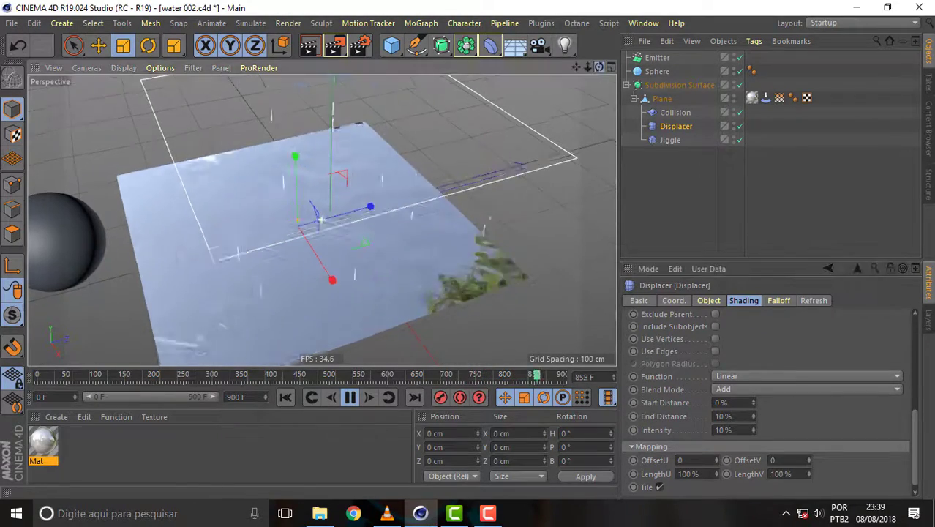
left_click(723, 430)
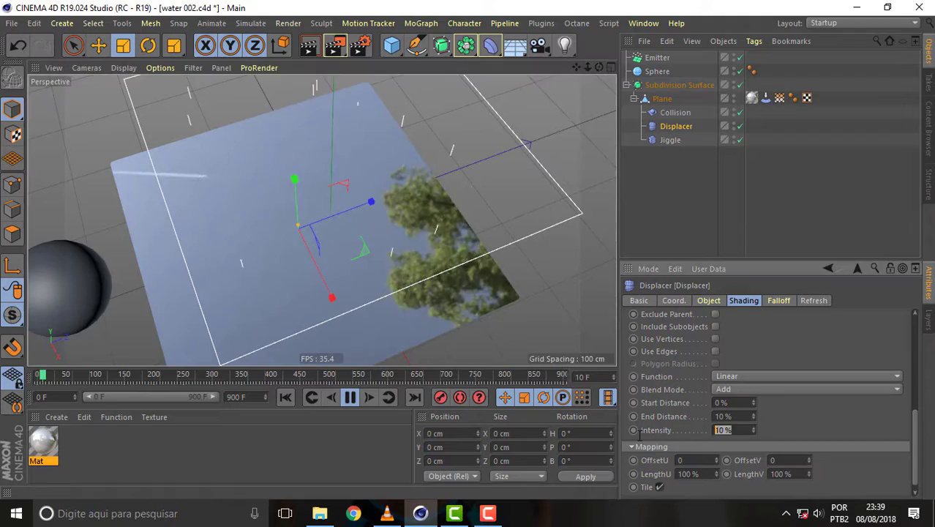
type("200")
key("Return")
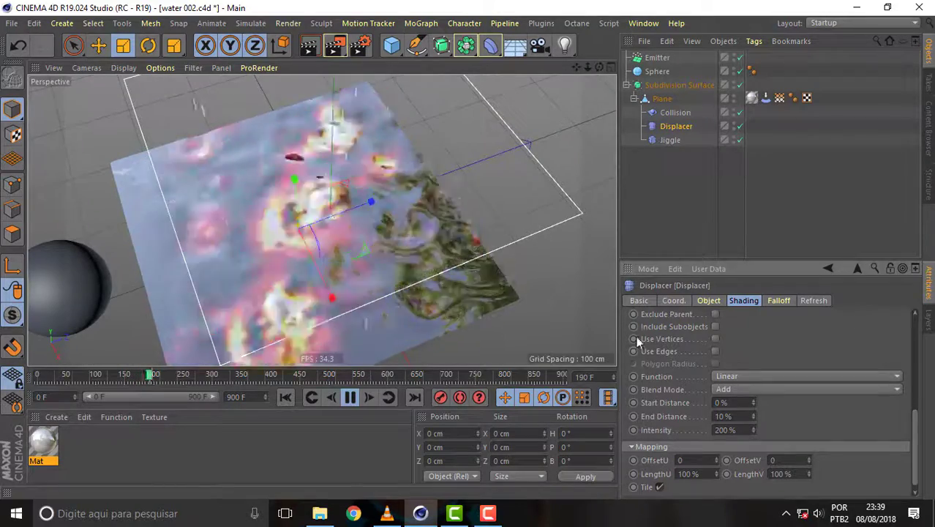
key("ctrl+z")
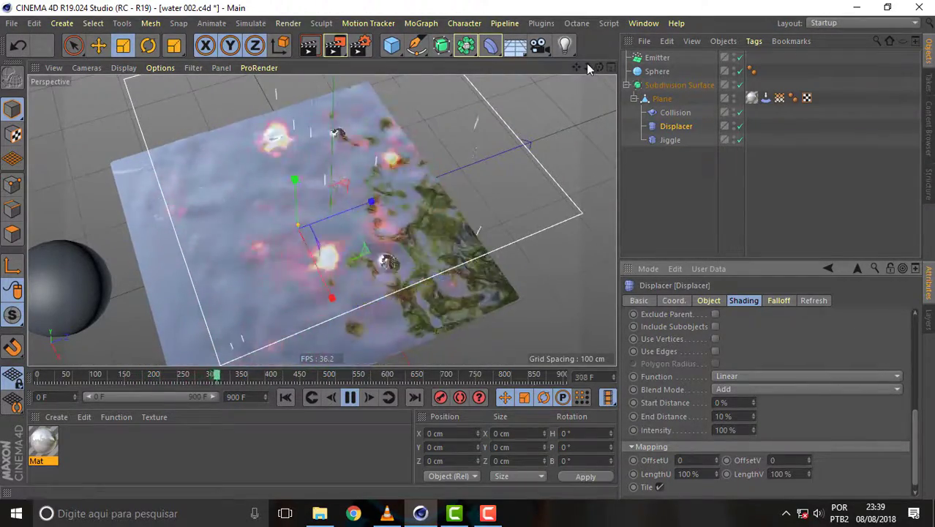
Resume playback, orbit around the water, and set Intensity to 10%.
mouse_move(304, 240)
left_mouse_down("alt")
mouse_move(337, 197)
mouse_move(593, 93)
left_mouse_up("alt")
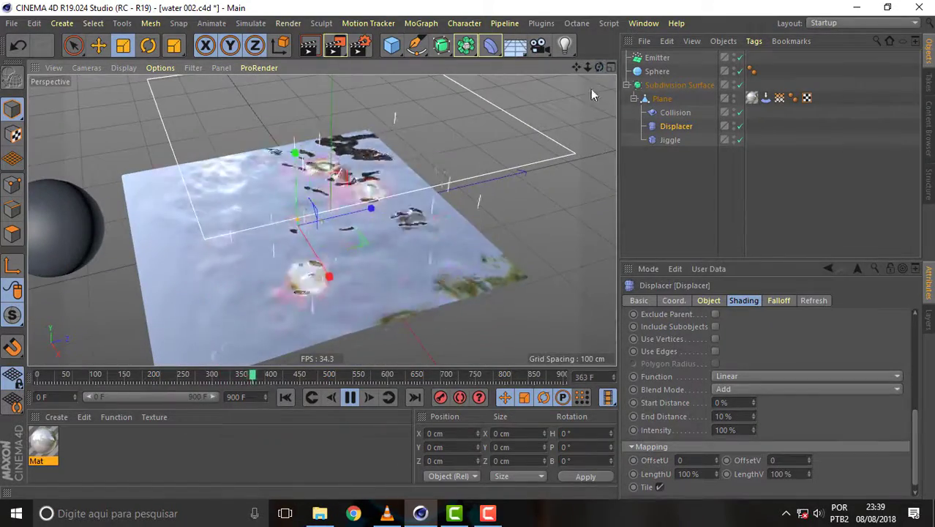
left_click(351, 398)
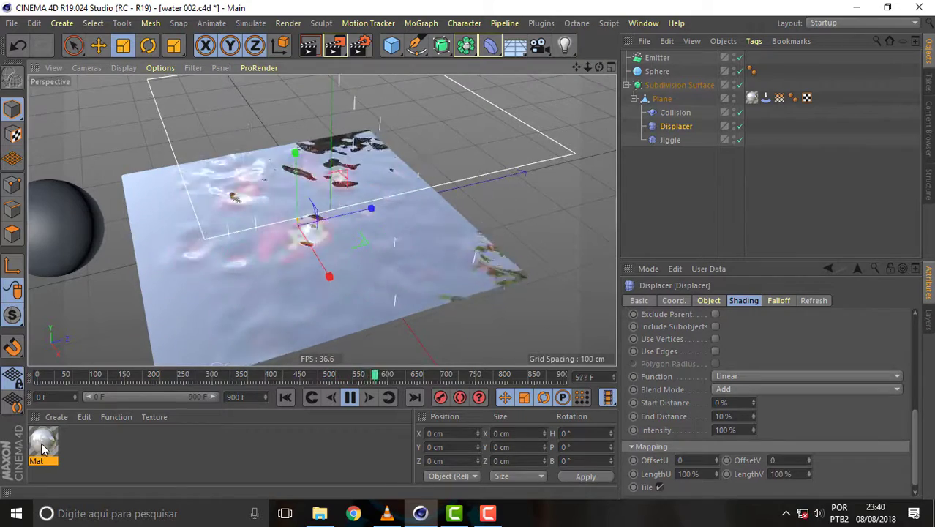
left_click_drag(612, 67, 556, 220)
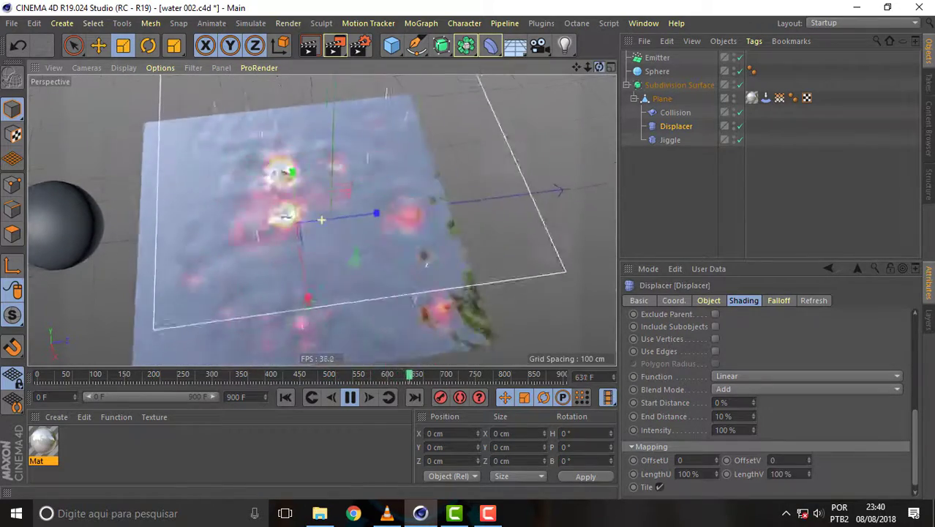
left_click_drag(321, 220, 352, 209, "alt")
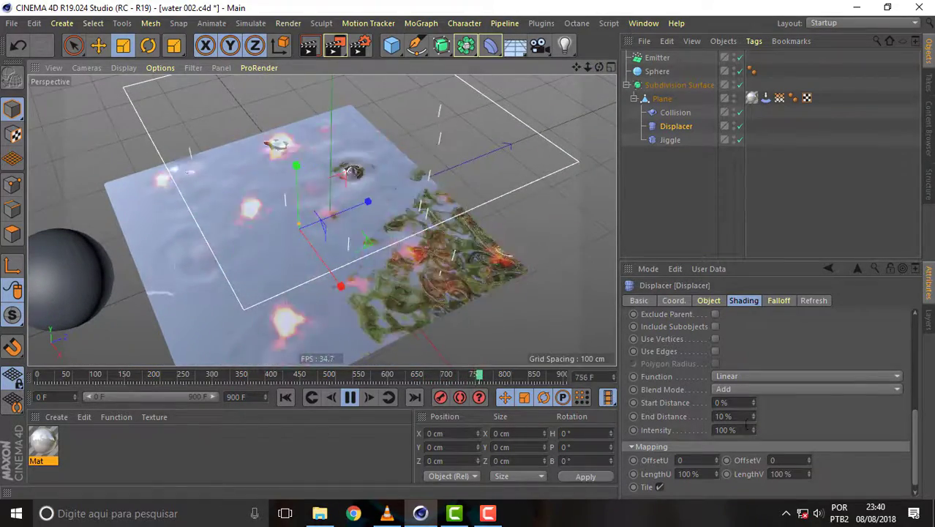
left_click(724, 430)
type("10")
key("Return")
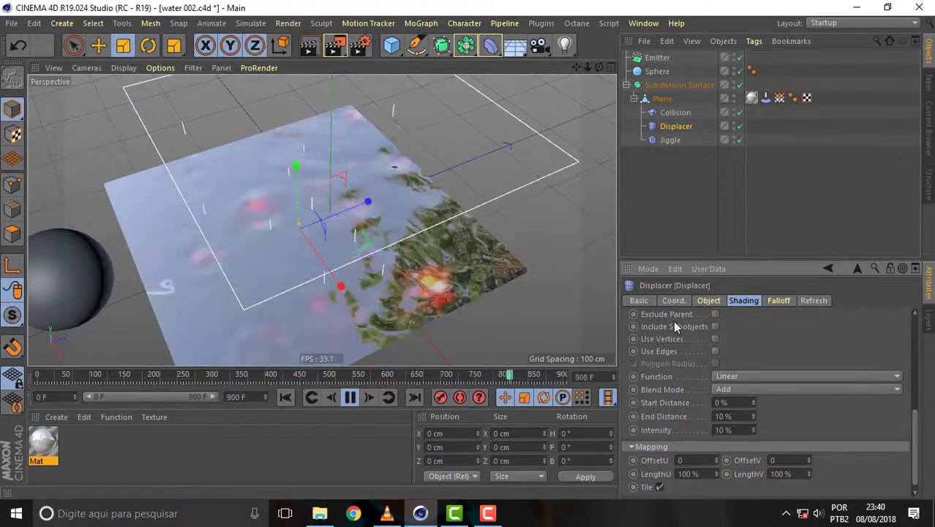
Select the Jiggle deformer and browse its Restriction, Force, Cache, Coordinates and Falloff tabs.
left_click(671, 141)
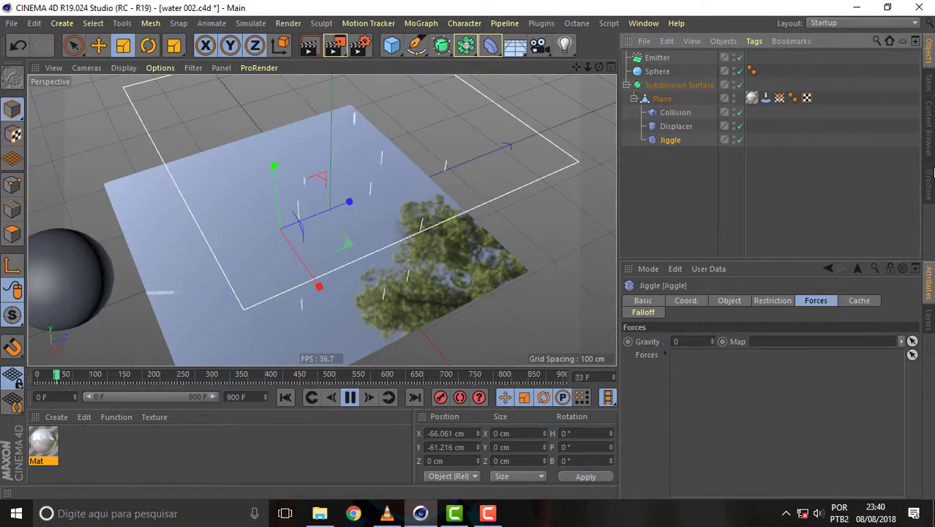
left_click(765, 300)
left_click(723, 301)
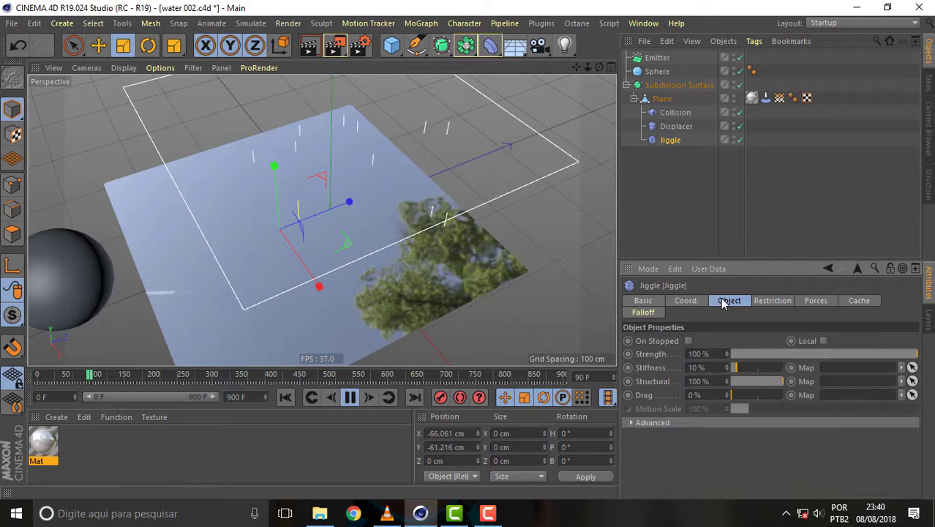
left_click(812, 302)
left_click(858, 302)
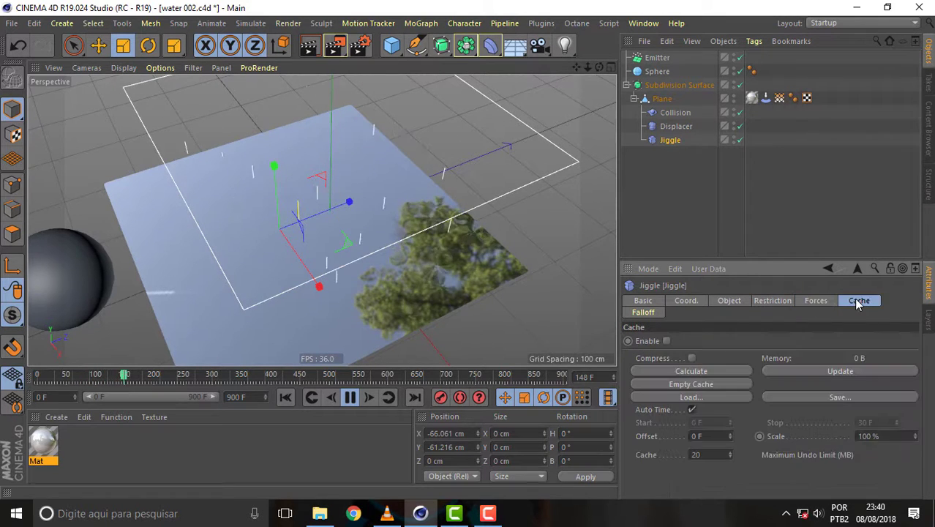
left_click(685, 301)
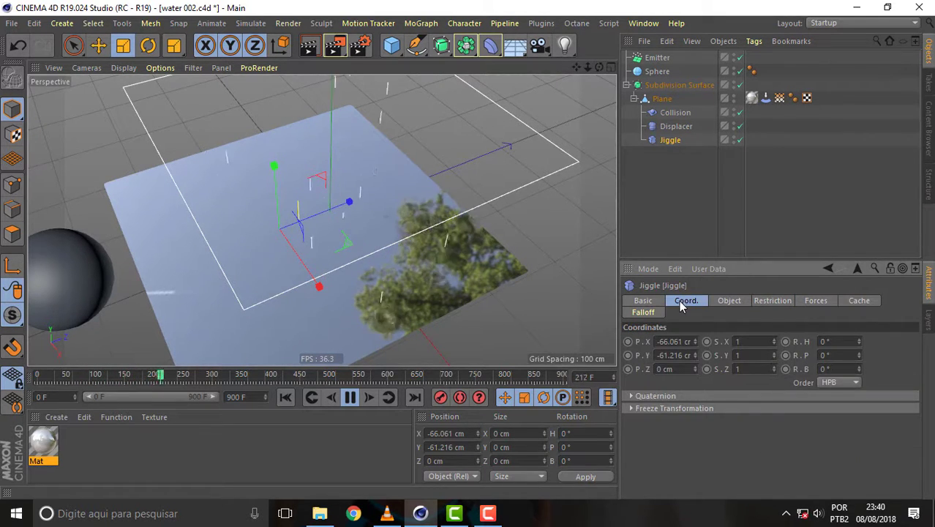
left_click(643, 301)
left_click(644, 312)
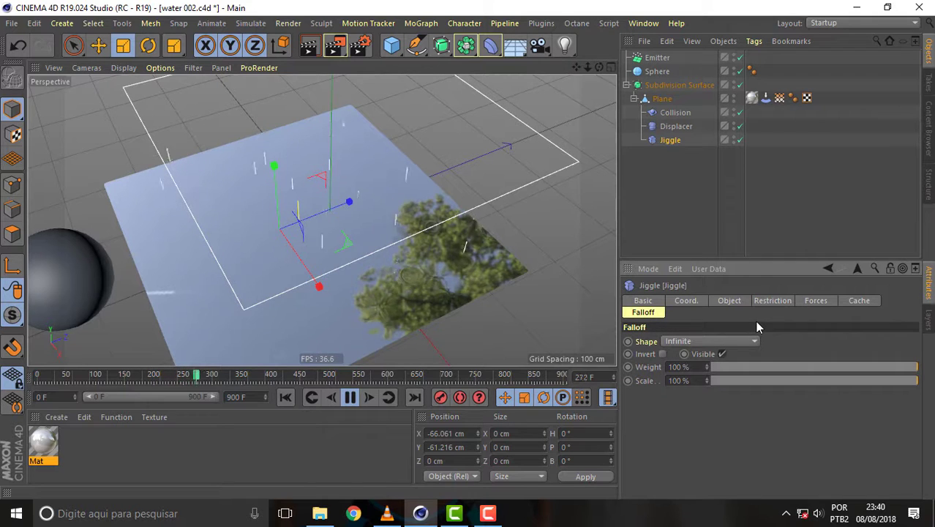
Set the Jiggle's Springs to 8 under Object > Advanced.
left_click(729, 301)
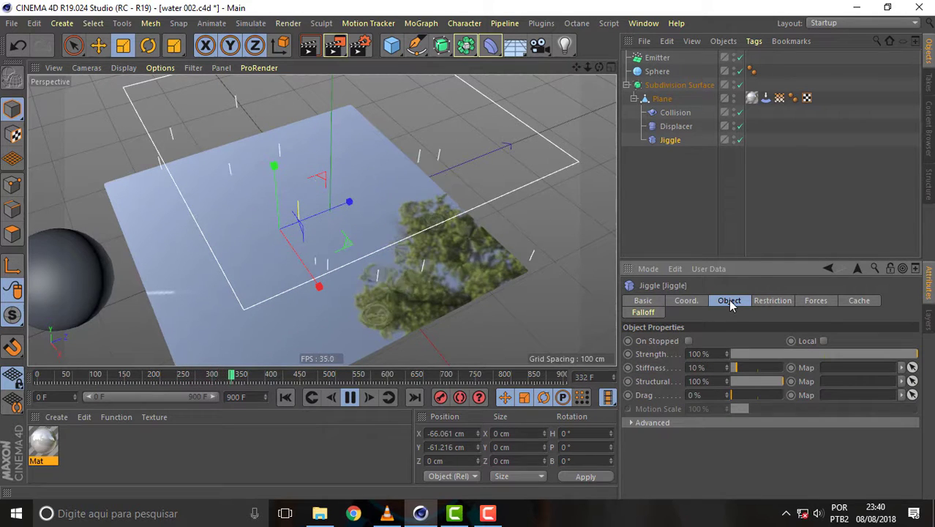
left_click(632, 423)
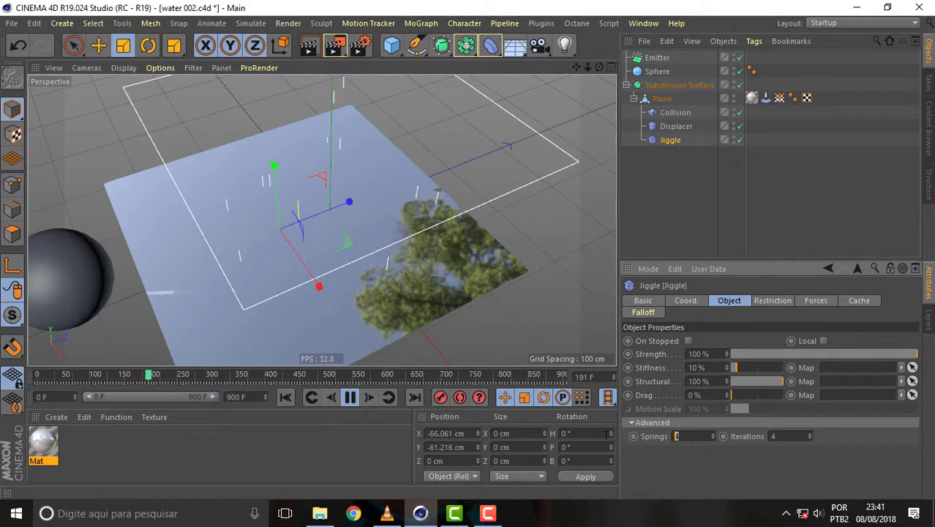
type("8")
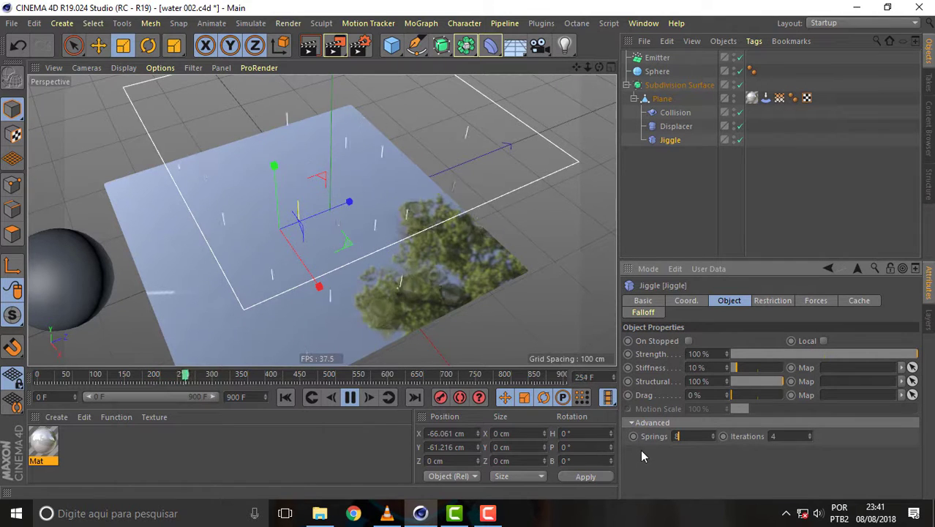
key("Return")
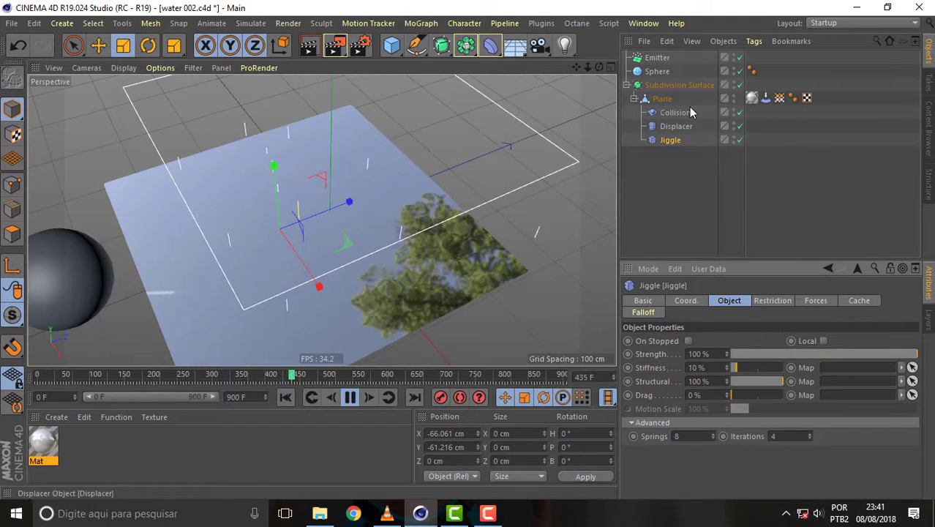
Set the Displacer's Shading Intensity to 20% and End Distance to 30%.
left_click(678, 127)
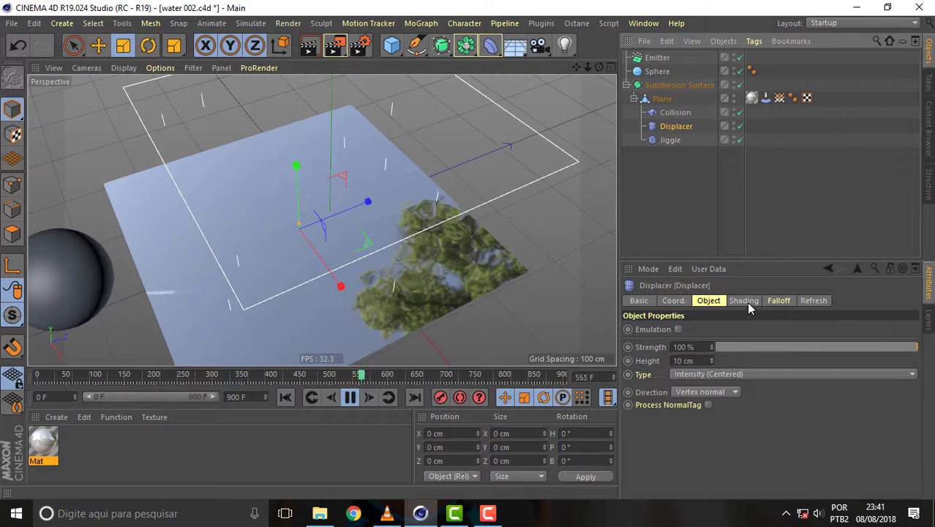
left_click(743, 301)
left_click_drag(914, 360, 912, 445)
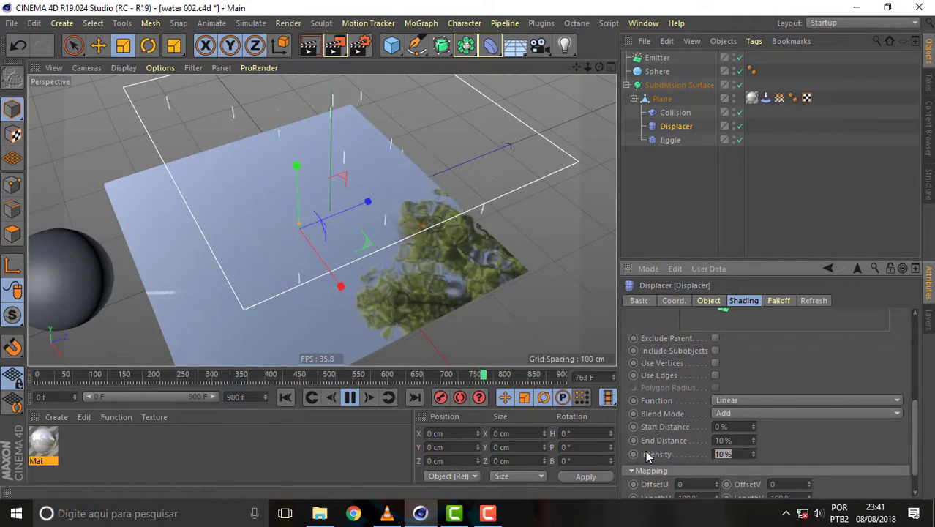
type("20")
key("Return")
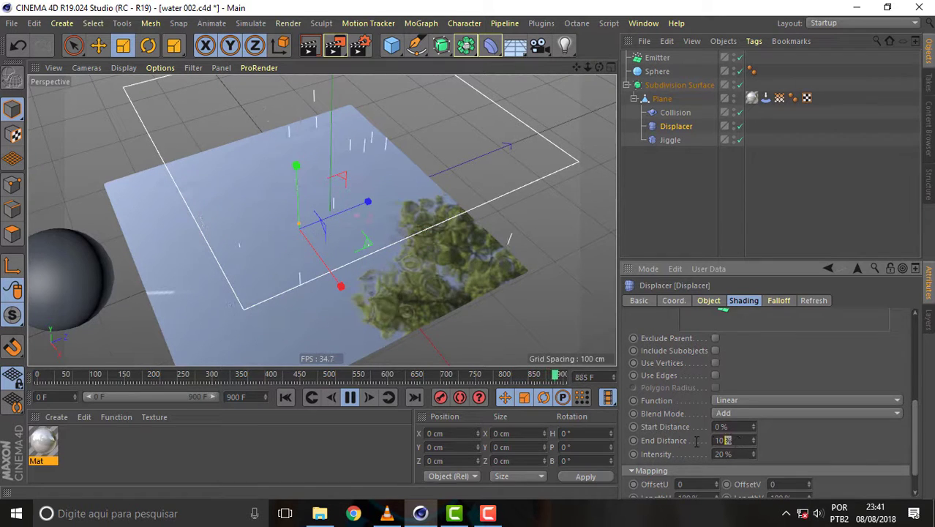
type("30")
key("Return")
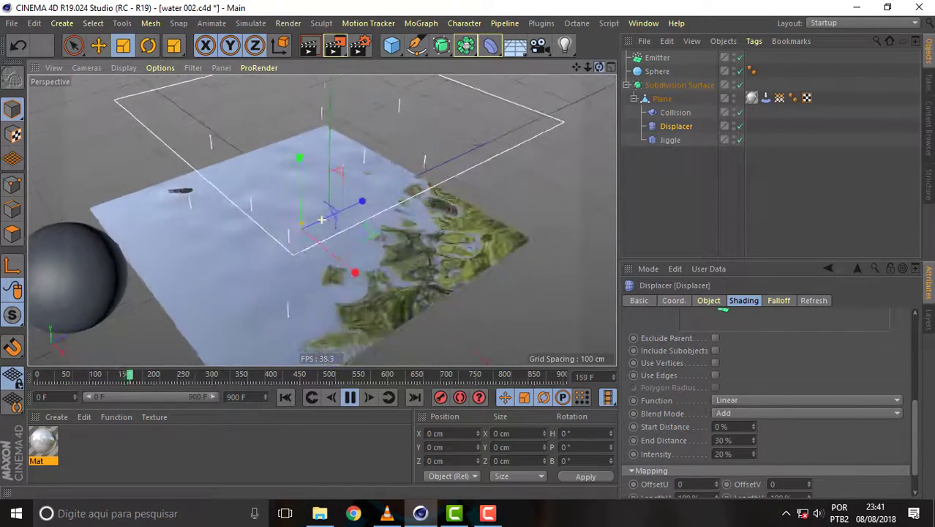
Return End Distance to 10% and orbit for a close, near-overhead view of the plane.
double_click(724, 439)
type("10")
key("Return")
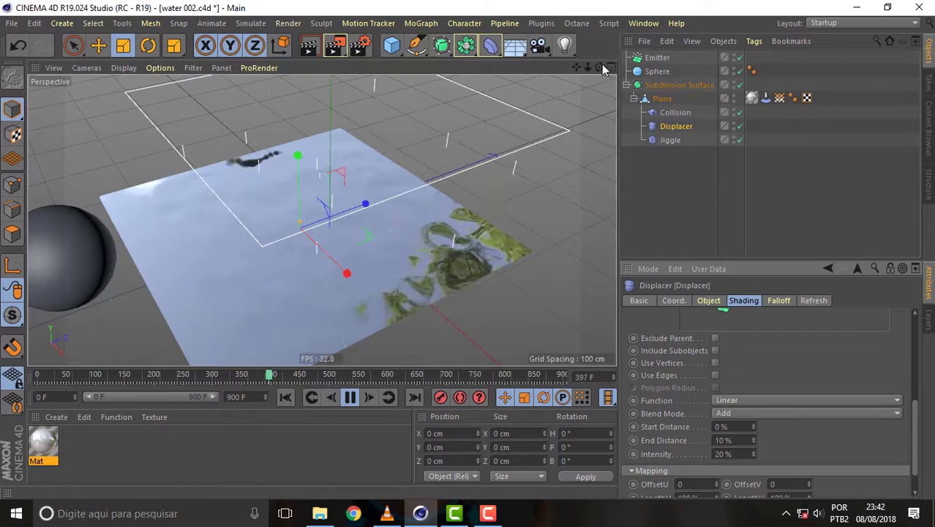
mouse_move(602, 67)
left_mouse_down()
mouse_move(556, 183)
mouse_move(561, 190)
mouse_move(560, 146)
mouse_move(557, 154)
left_mouse_up()
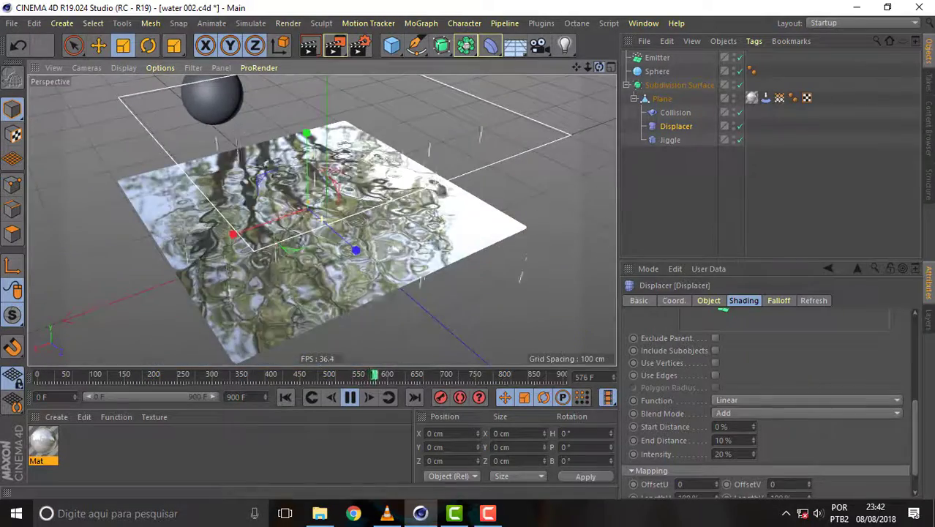
left_click_drag(322, 221, 321, 219, "alt")
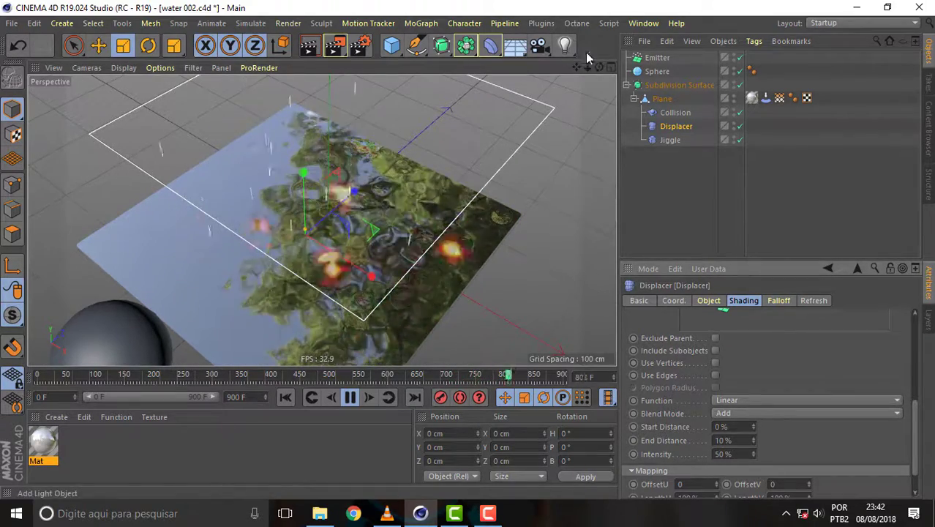
Set the Displacer's End Distance to 50% and inspect the stronger ripples from a tilted top view.
left_click_drag(598, 67, 545, 93)
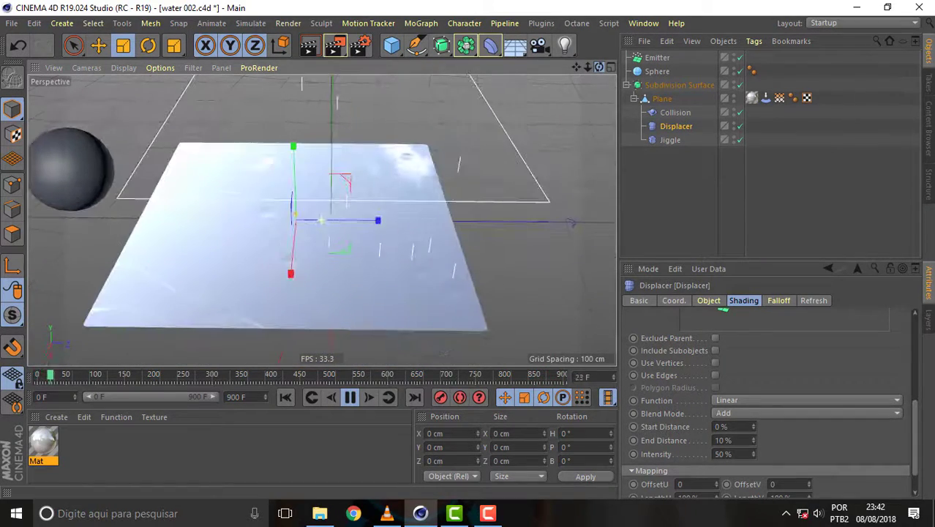
left_click(731, 440)
type("50")
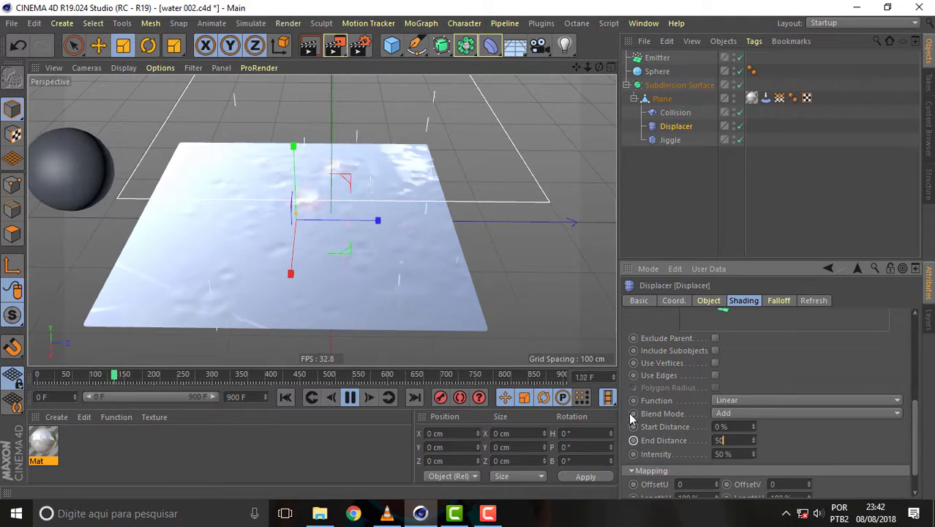
key("Return")
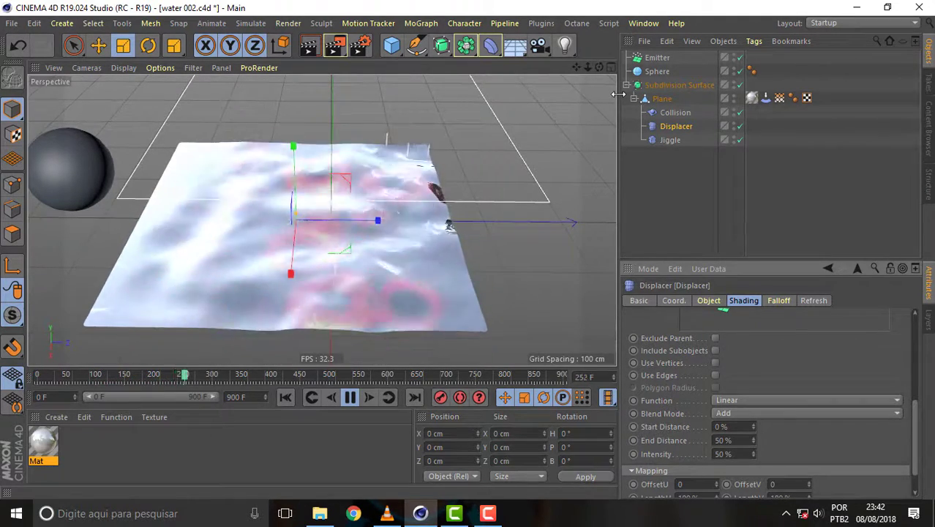
mouse_move(598, 66)
left_mouse_down()
mouse_move(556, 110)
mouse_move(578, 87)
mouse_move(534, 196)
left_mouse_up()
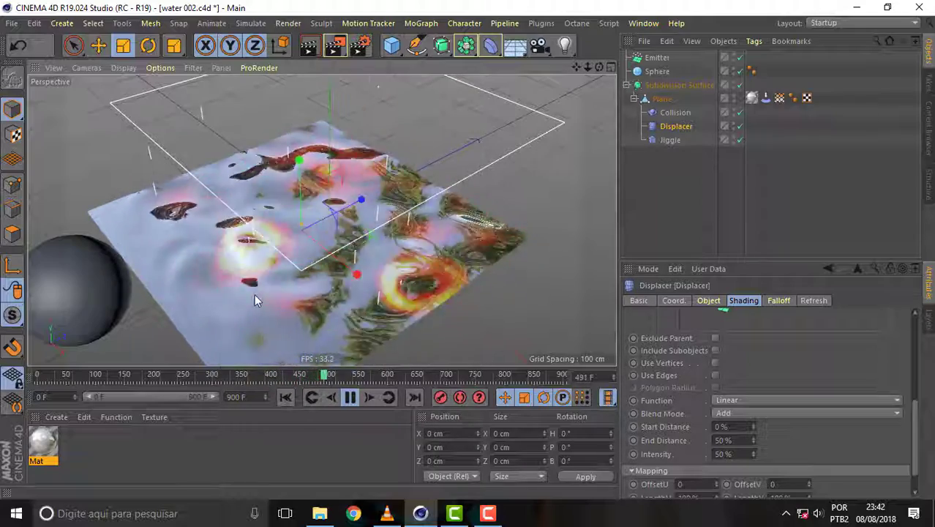
Move the Sphere into the centre of the water plane, to Y 48.823 cm, Z -58.218 cm.
left_click(662, 71)
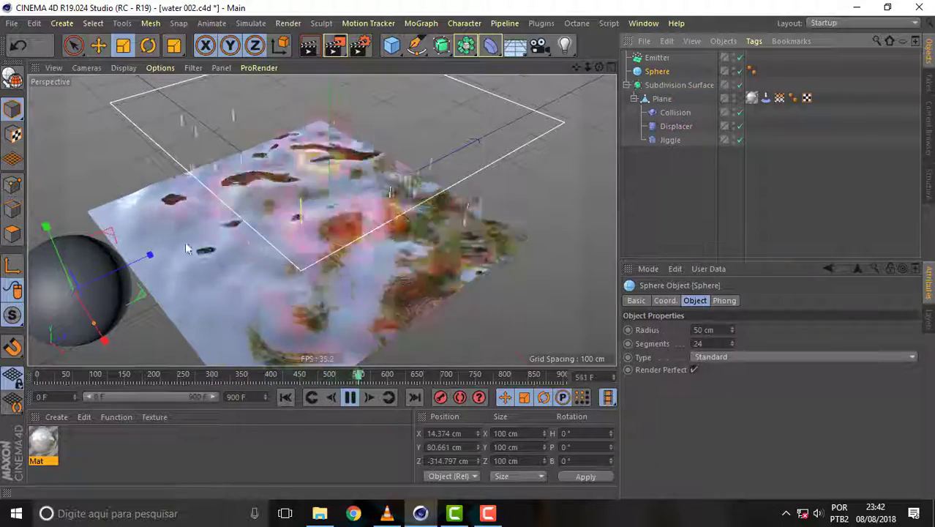
key("e")
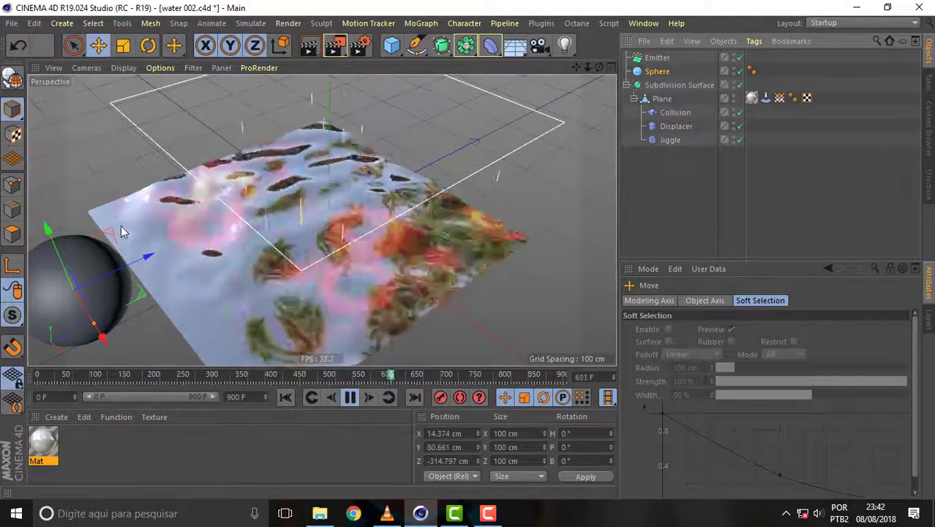
left_click_drag(113, 233, 217, 241)
mouse_move(329, 188)
left_mouse_down()
mouse_move(260, 195)
mouse_move(461, 169)
left_mouse_up()
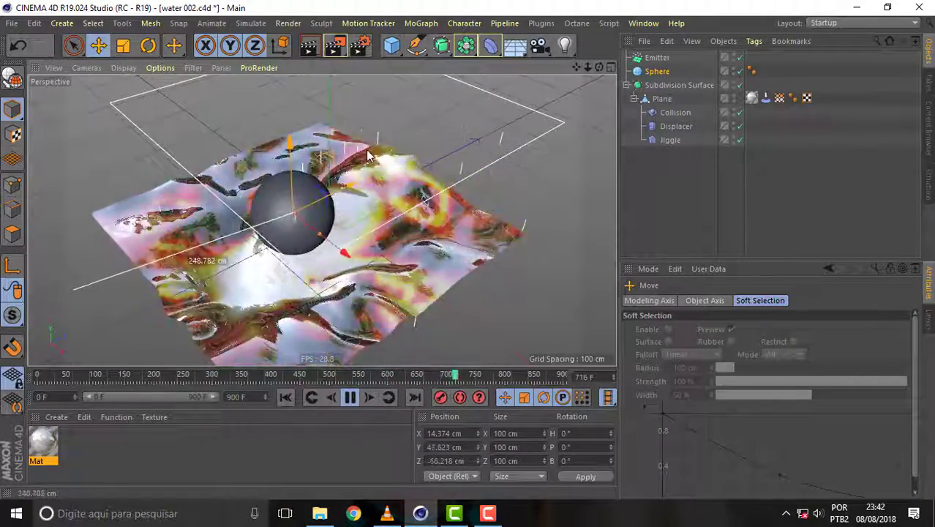